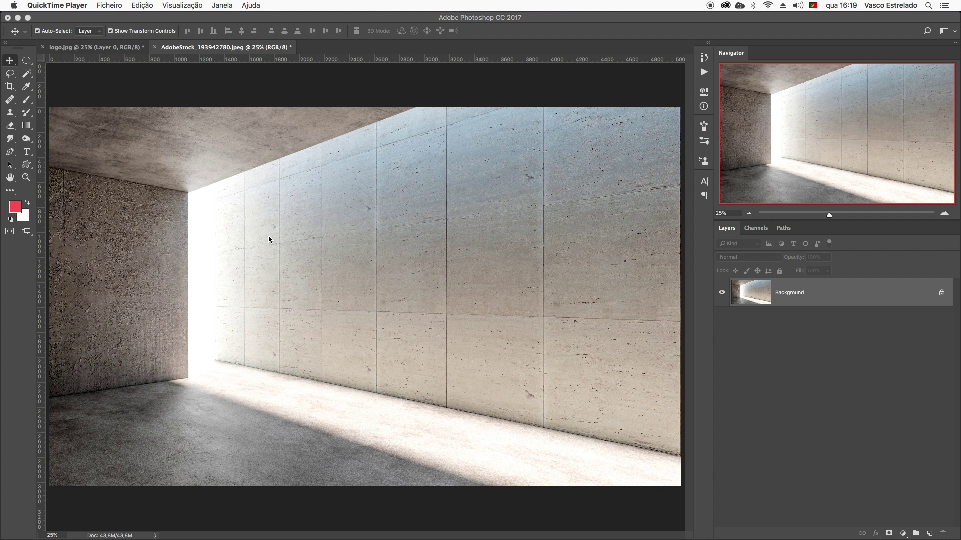
Drag the Autumn Leaves logo from logo.jpg onto the AdobeStock room photo as a new layer.
{"action": "left_click", "coordinate": [131, 50]}
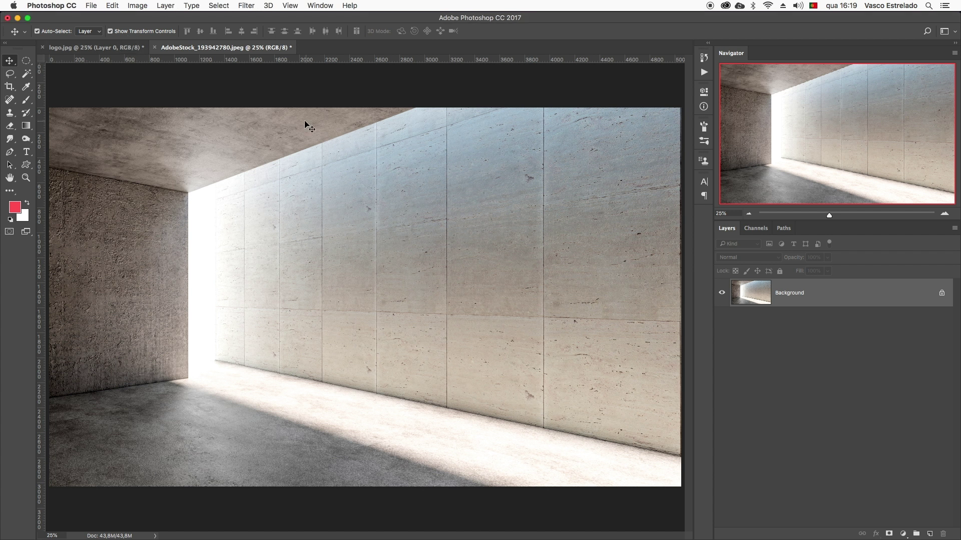
{"action": "left_click", "coordinate": [110, 47]}
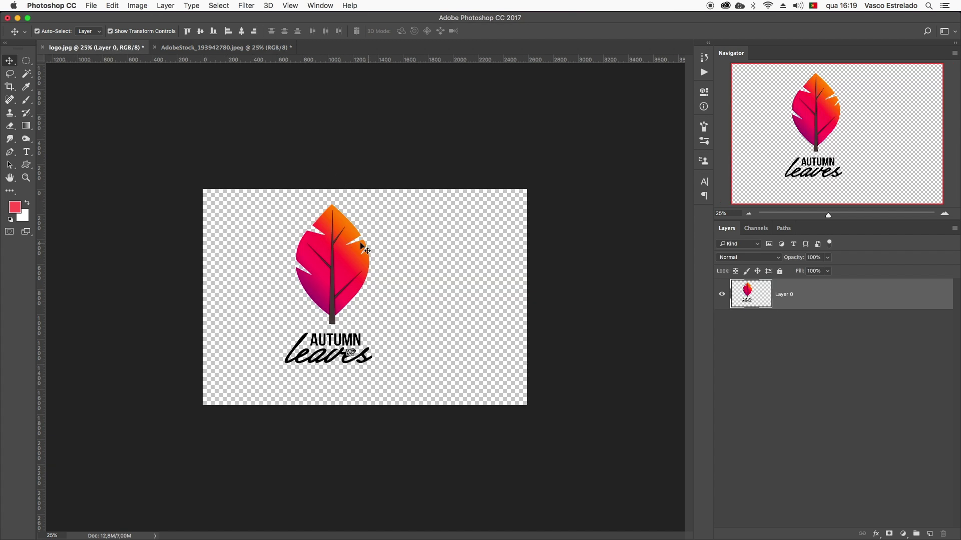
{"action": "mouse_move", "coordinate": [355, 262]}
{"action": "left_mouse_down"}
{"action": "mouse_move", "coordinate": [240, 53]}
{"action": "mouse_move", "coordinate": [349, 249]}
{"action": "mouse_move", "coordinate": [383, 253]}
{"action": "left_mouse_up"}
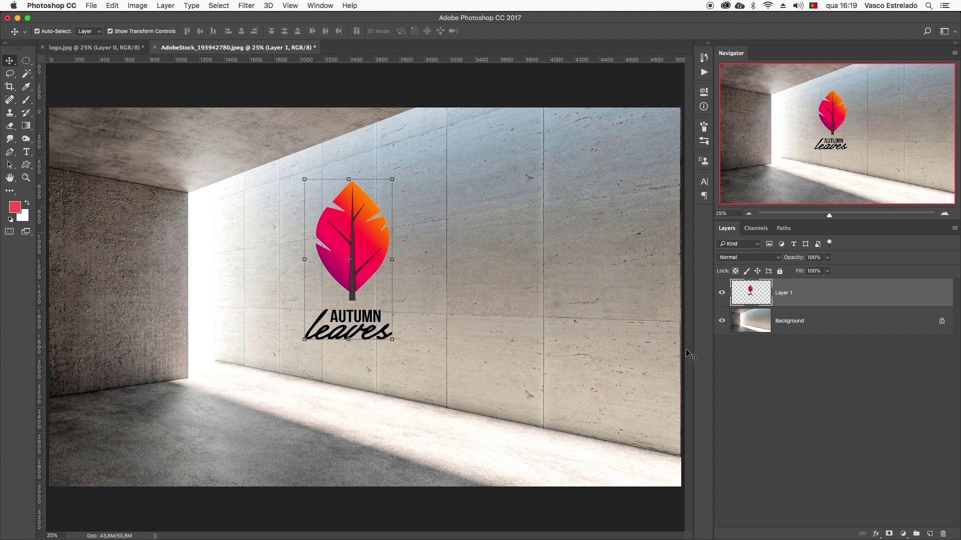
Select the logo layer and copy its entire canvas.
{"action": "left_click", "coordinate": [799, 327]}
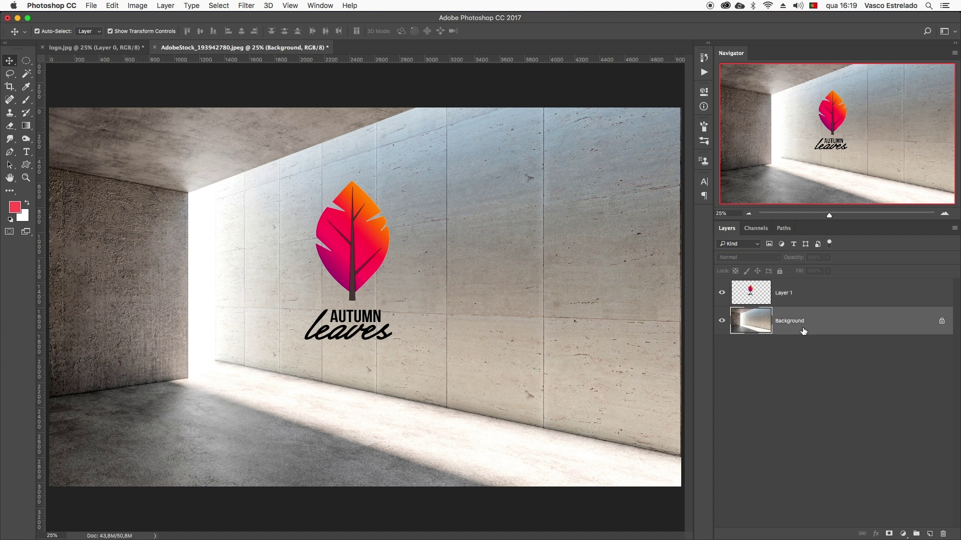
{"action": "left_click", "coordinate": [768, 300]}
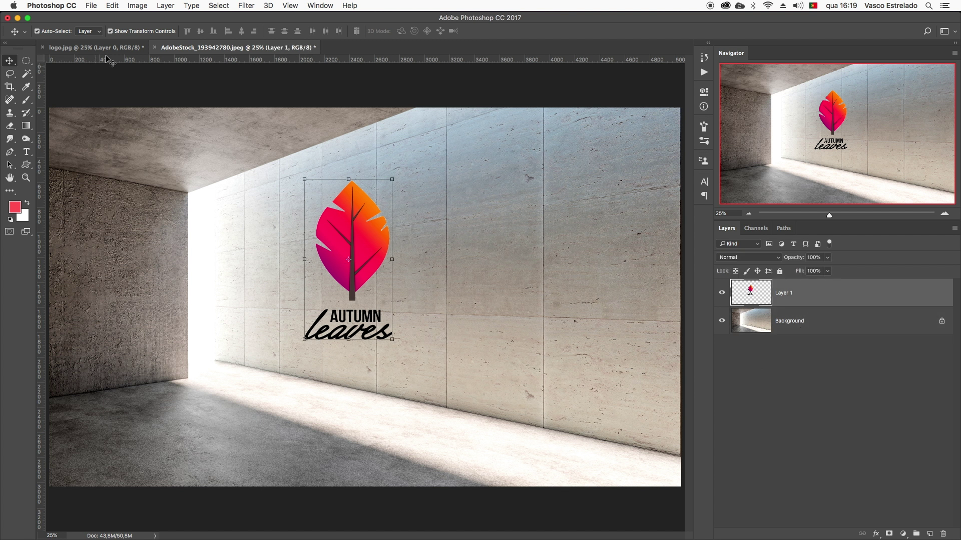
{"action": "key", "text": "super+a"}
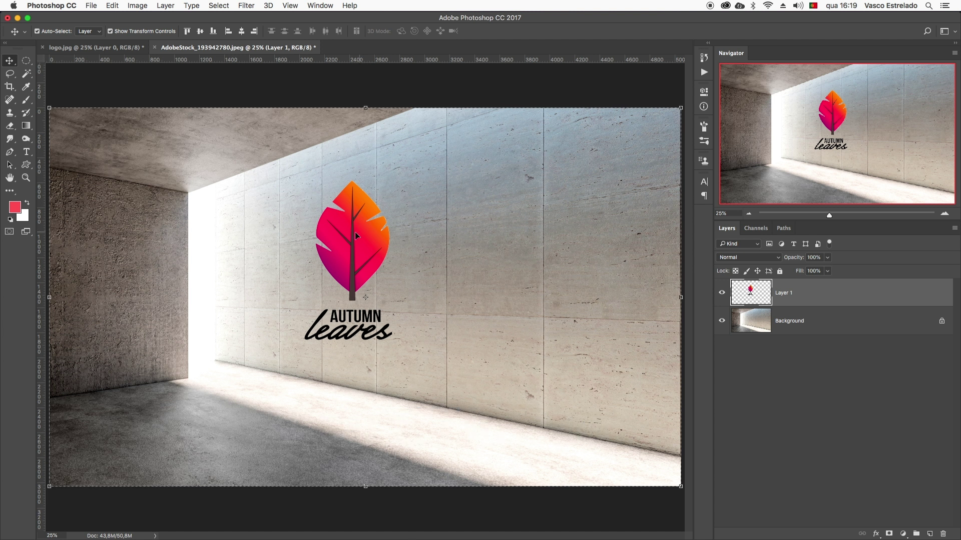
{"action": "key", "text": "super+c"}
Hide the logo layer, clear the selection and add a new empty layer.
{"action": "left_click", "coordinate": [721, 293]}
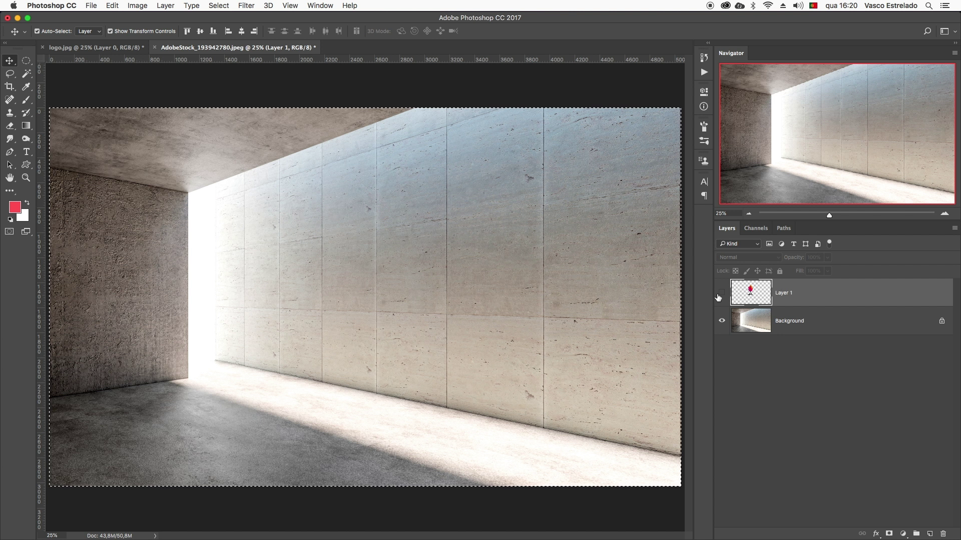
{"action": "key", "text": "super+d"}
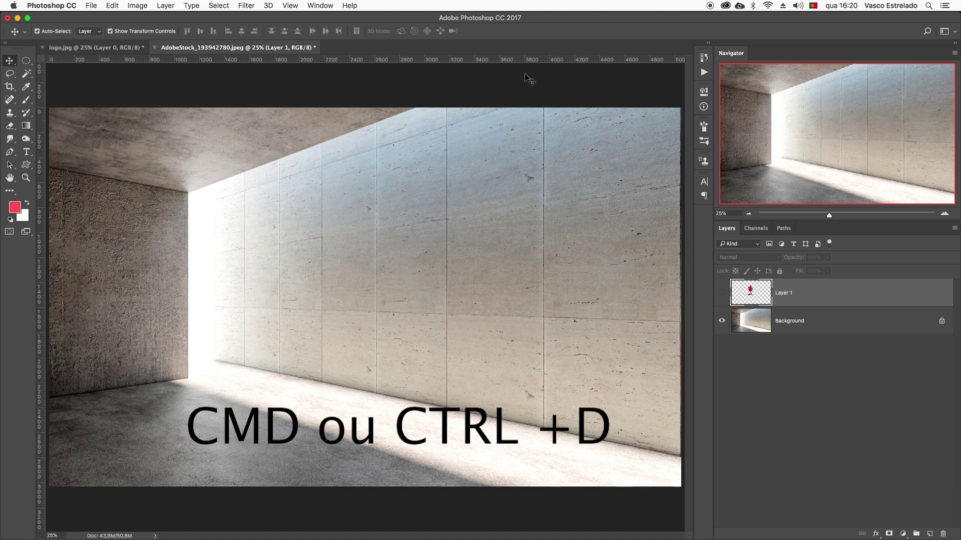
{"action": "left_click", "coordinate": [930, 533]}
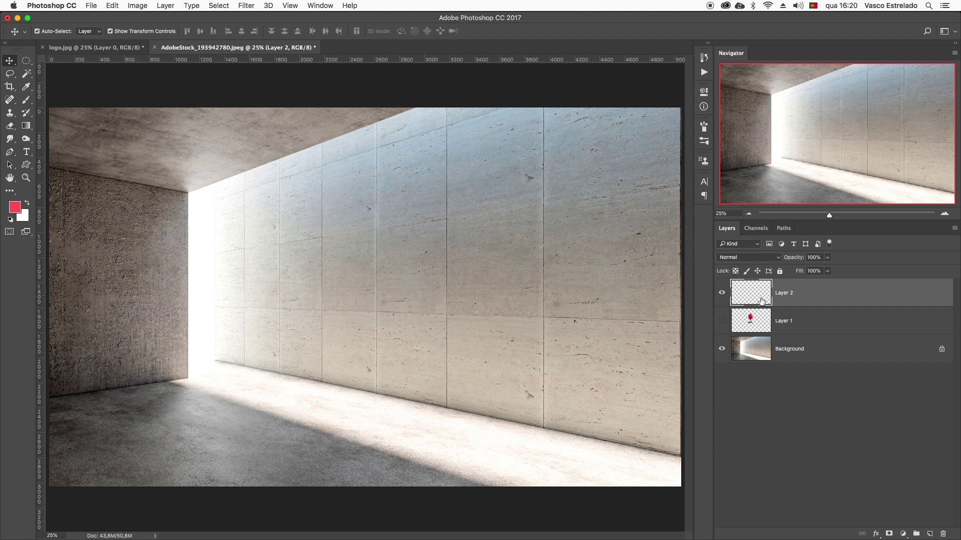
Launch Filter > Vanishing Point on the new empty layer.
{"action": "left_click", "coordinate": [253, 6]}
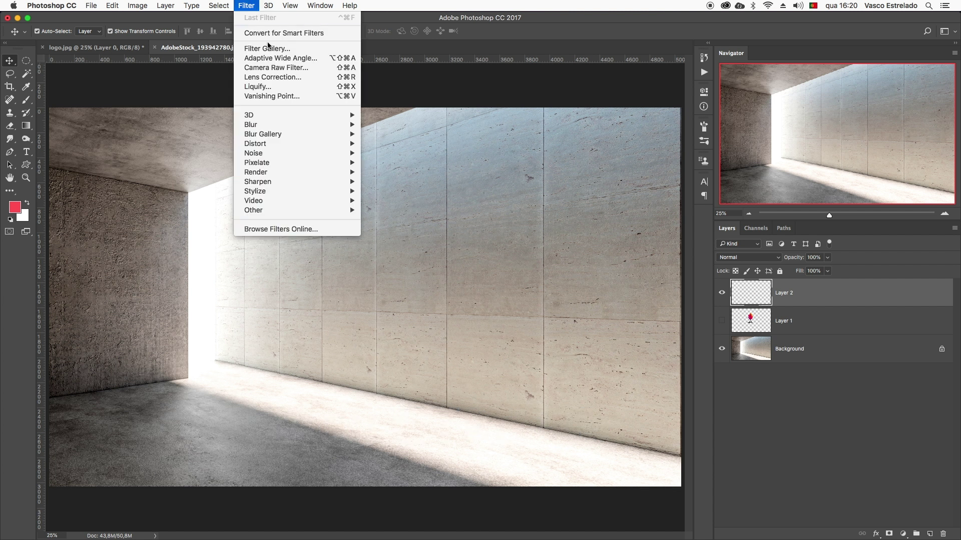
{"action": "left_click", "coordinate": [274, 96]}
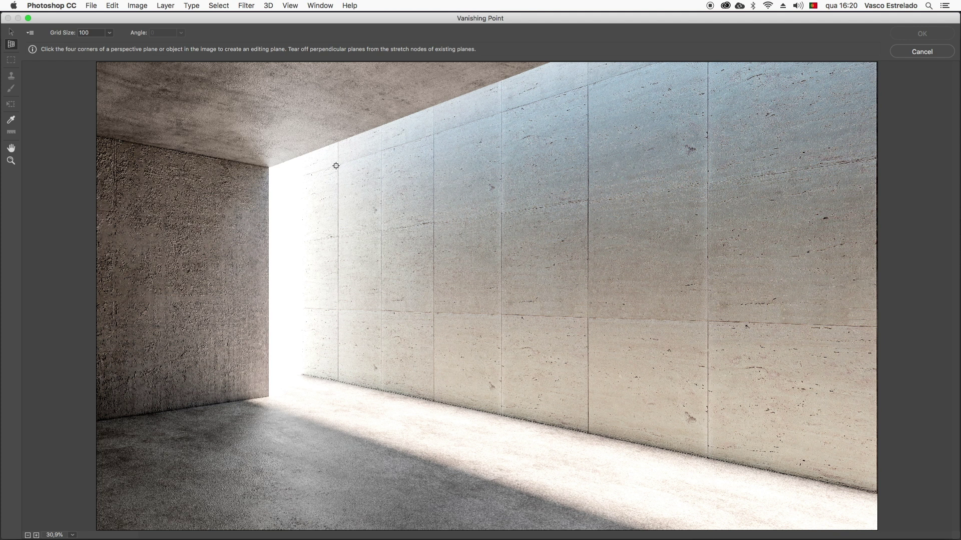
{"action": "left_click", "coordinate": [337, 164]}
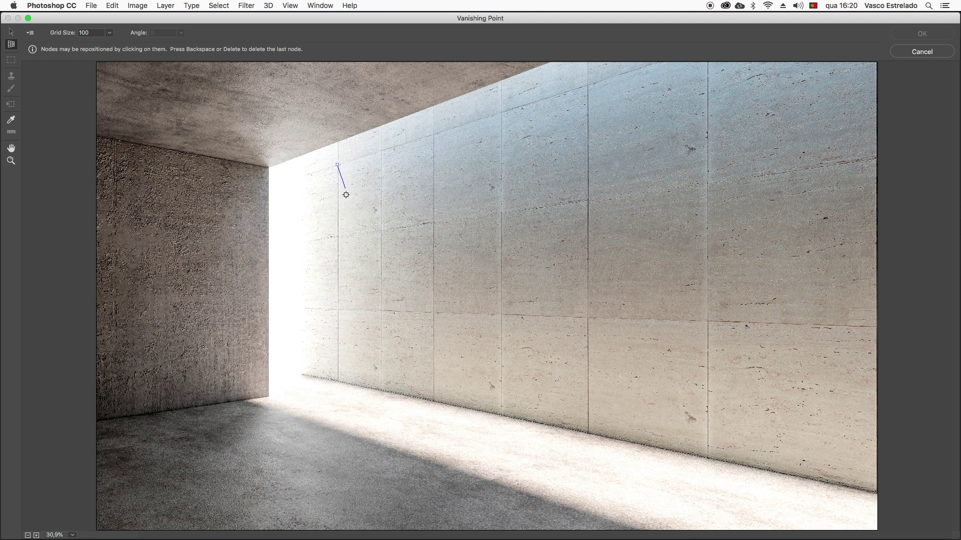
{"action": "left_click", "coordinate": [338, 237]}
{"action": "left_click", "coordinate": [381, 230]}
{"action": "left_click", "coordinate": [381, 150]}
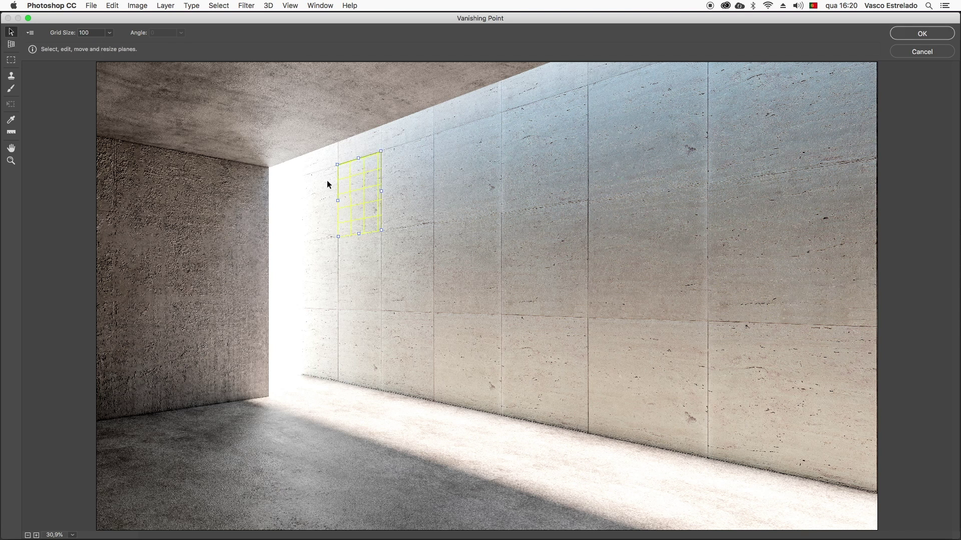
{"action": "left_click_drag", "start_coordinate": [381, 191], "coordinate": [686, 122]}
{"action": "left_click_drag", "start_coordinate": [464, 217], "coordinate": [489, 412]}
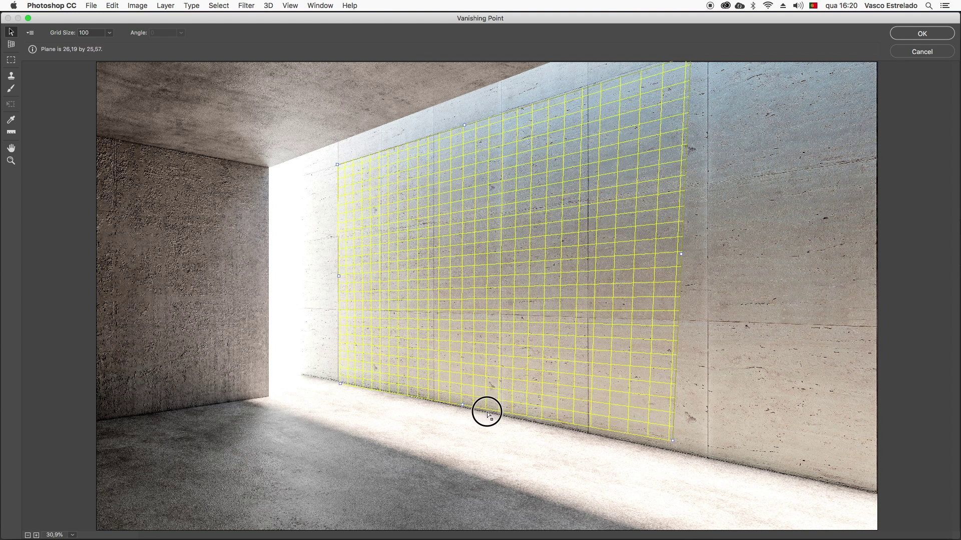
{"action": "key", "text": "ctrl+z"}
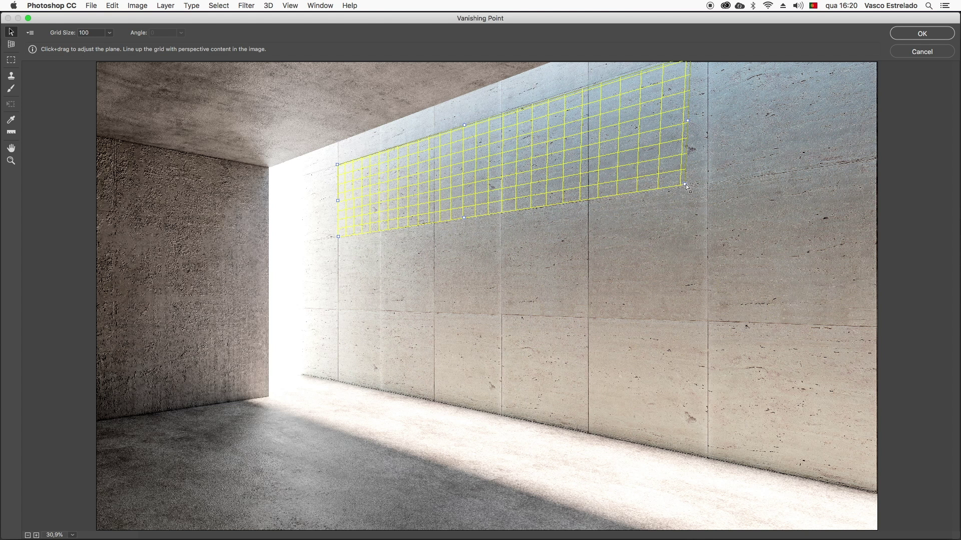
{"action": "key", "text": "BackSpace"}
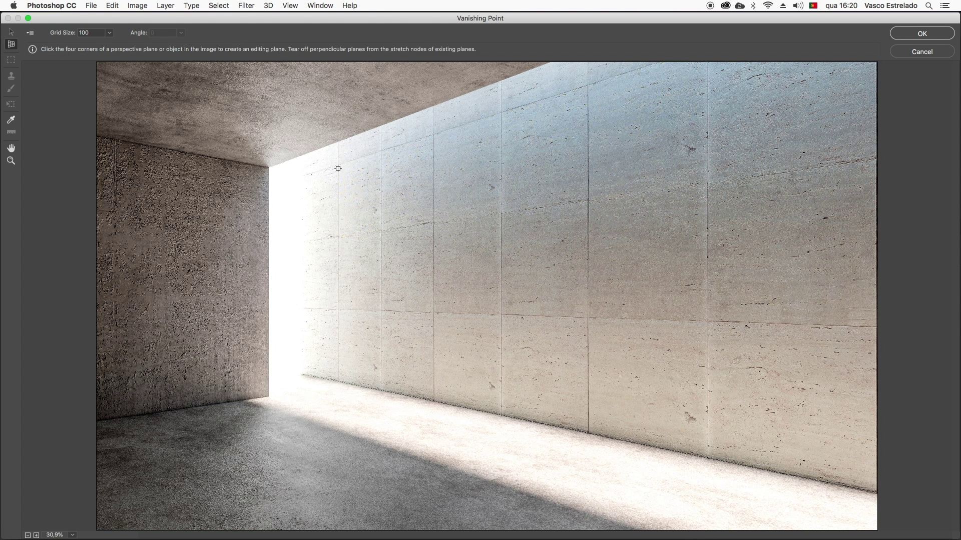
Draw a four-corner perspective plane on the right wall and stretch it to the image edge.
{"action": "left_click", "coordinate": [338, 164]}
{"action": "left_click", "coordinate": [339, 381]}
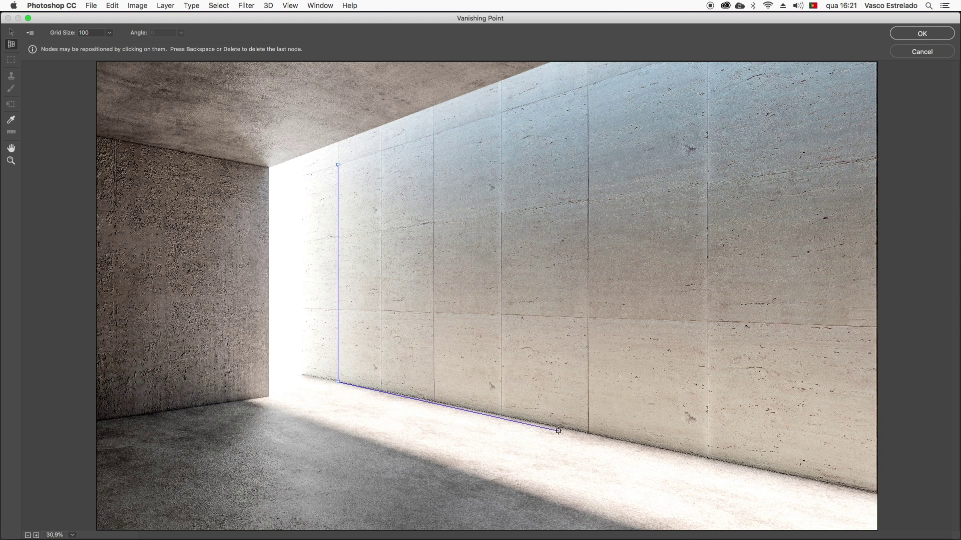
{"action": "left_click", "coordinate": [588, 432]}
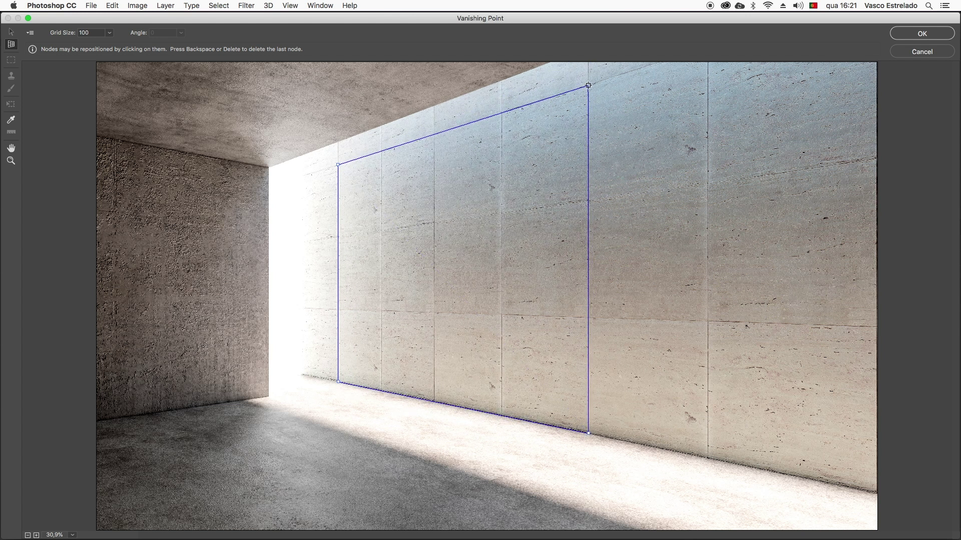
{"action": "left_click", "coordinate": [588, 85]}
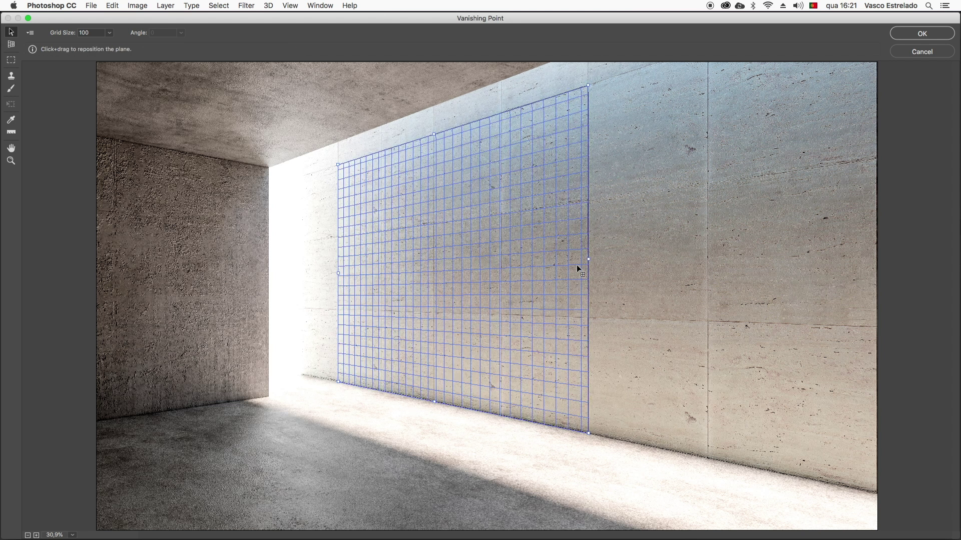
{"action": "left_click_drag", "start_coordinate": [588, 260], "coordinate": [841, 253]}
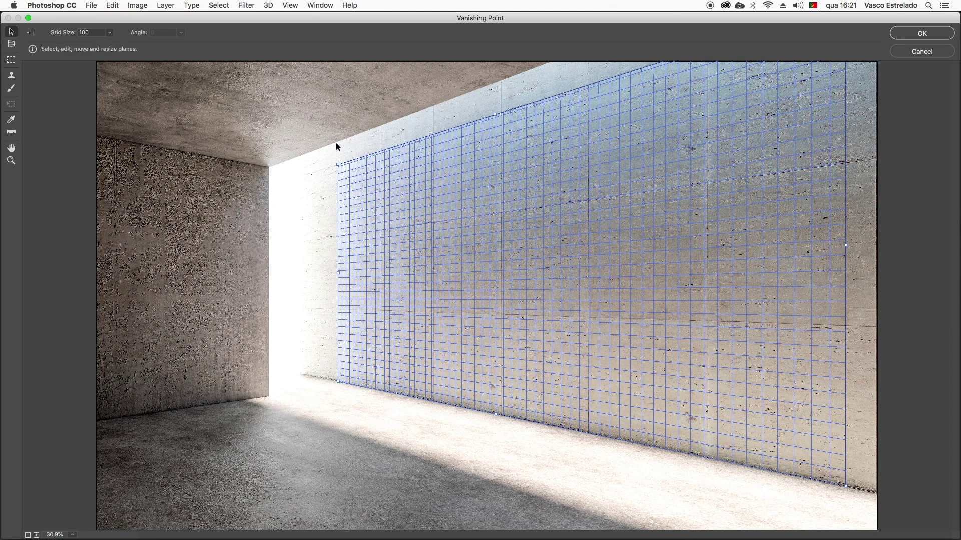
{"action": "left_click", "coordinate": [98, 142]}
{"action": "left_click", "coordinate": [11, 44]}
Draw a four-corner perspective plane on the left wall.
{"action": "left_click", "coordinate": [96, 136]}
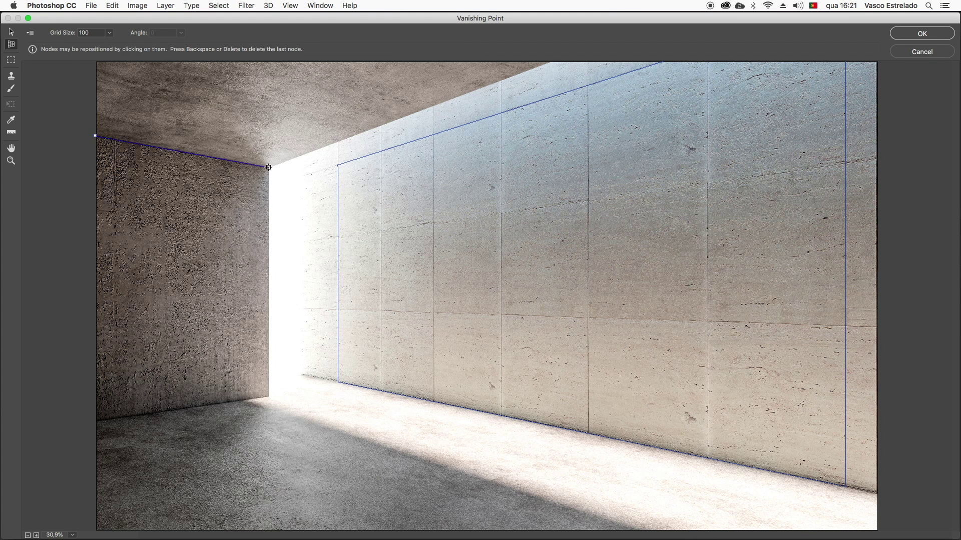
{"action": "left_click", "coordinate": [269, 168]}
{"action": "left_click", "coordinate": [268, 395]}
{"action": "left_click", "coordinate": [96, 421]}
Draw a four-corner perspective plane on the corridor floor.
{"action": "left_click", "coordinate": [11, 44]}
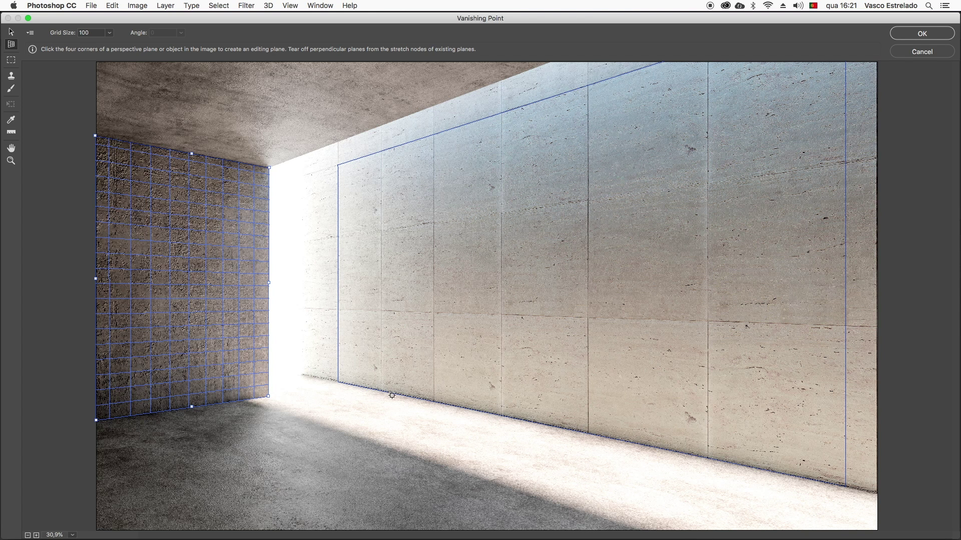
{"action": "left_click", "coordinate": [354, 387]}
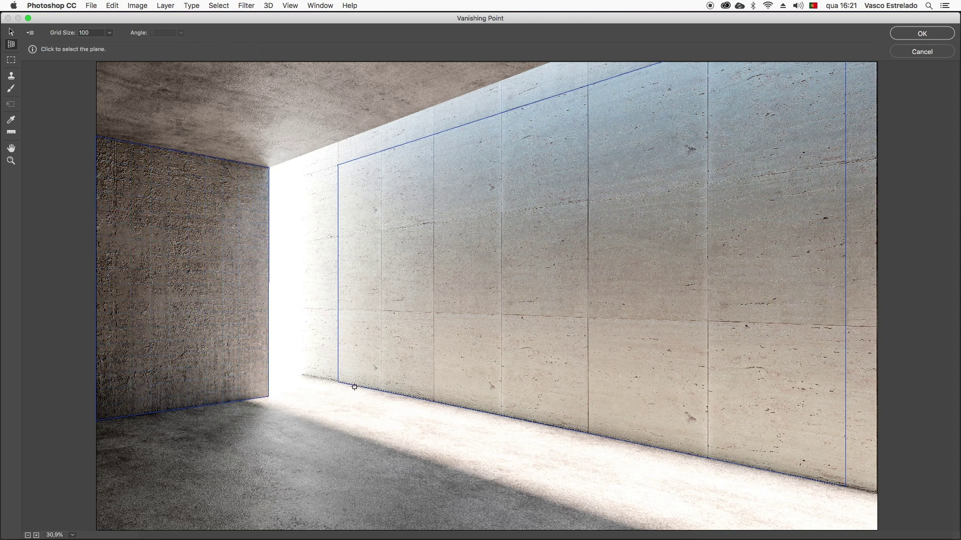
{"action": "left_click", "coordinate": [544, 426]}
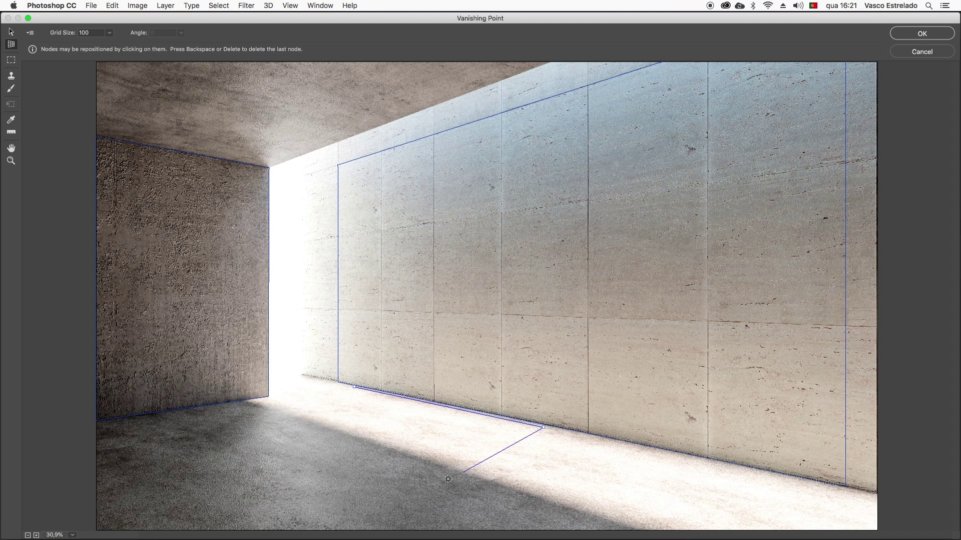
{"action": "left_click", "coordinate": [350, 507]}
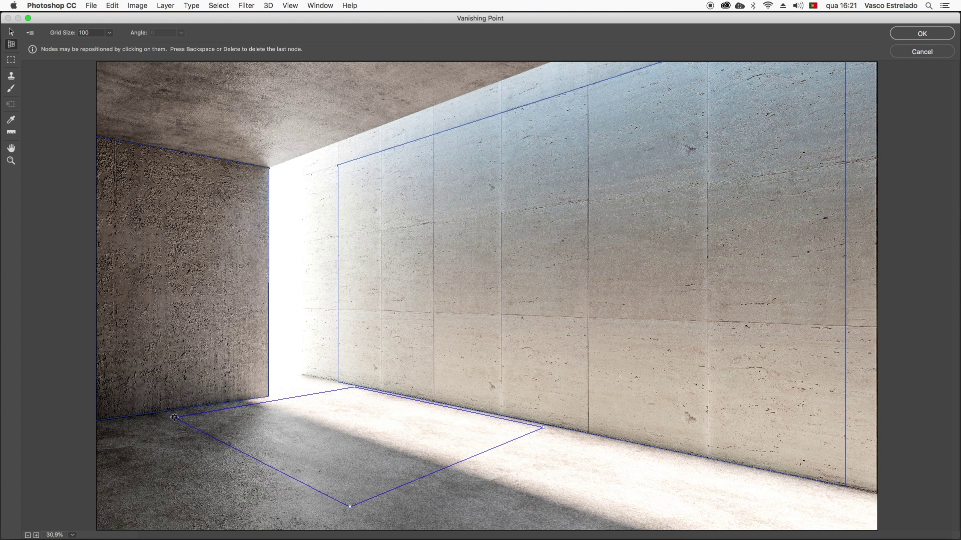
{"action": "left_click", "coordinate": [174, 417]}
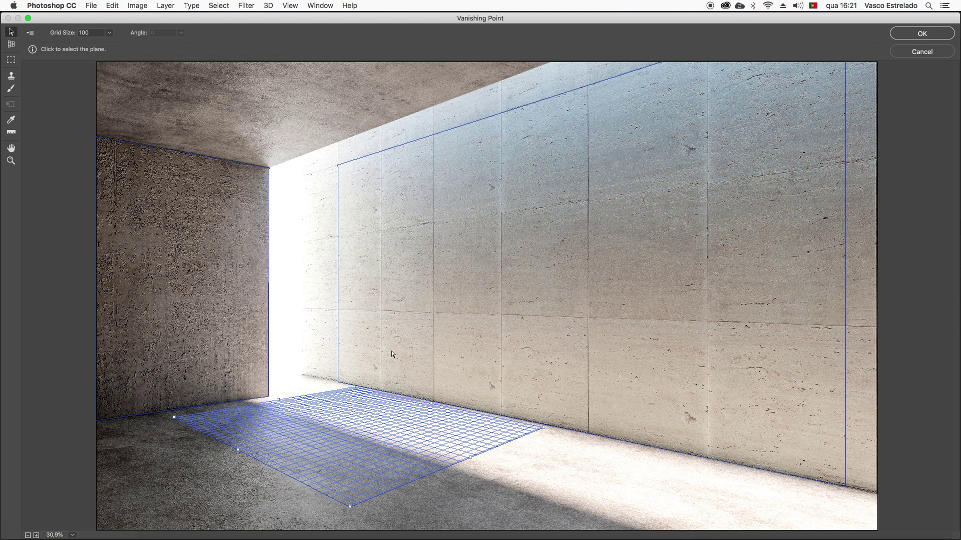
Paste the logo and try it across the wall and floor planes, ending on the long wall.
{"action": "key", "text": "alt"}
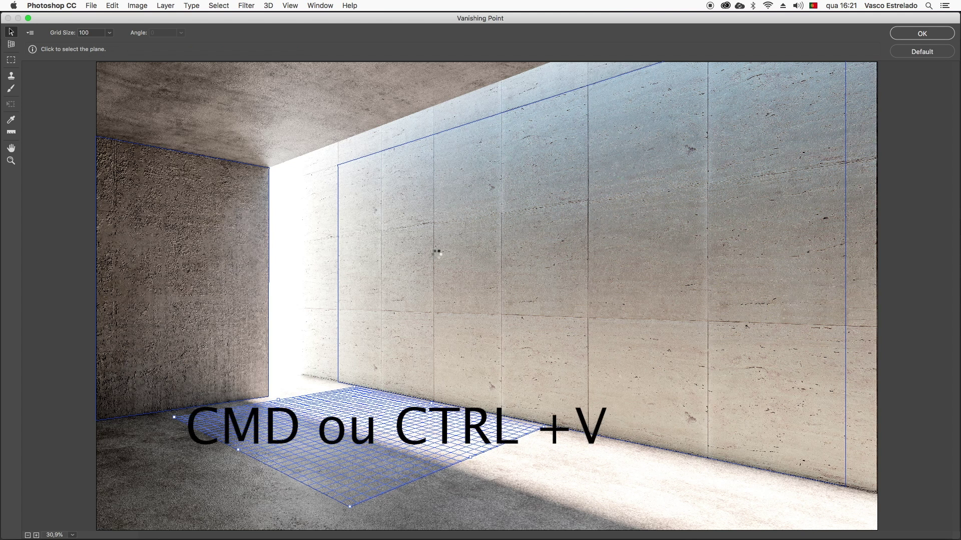
{"action": "key", "text": "super+v"}
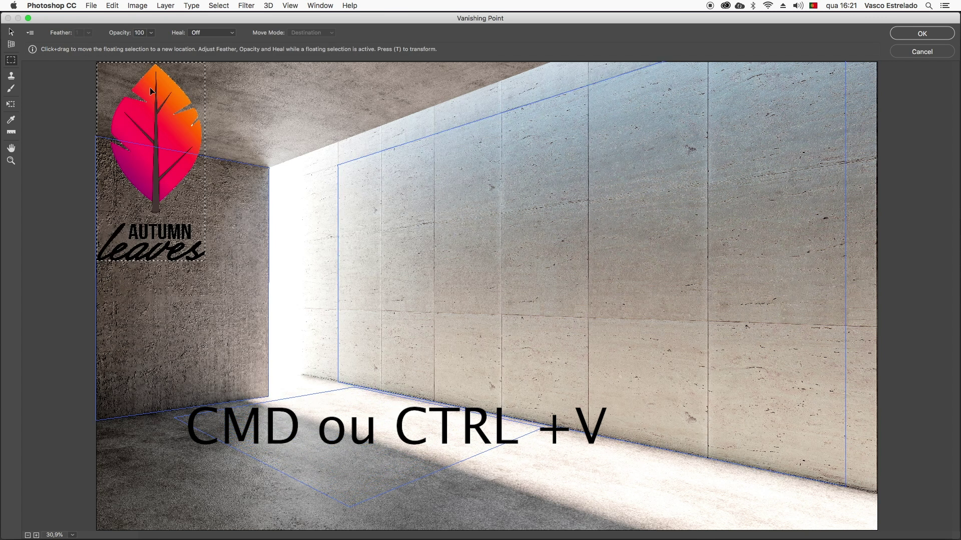
{"action": "mouse_move", "coordinate": [158, 96]}
{"action": "left_mouse_down"}
{"action": "mouse_move", "coordinate": [442, 184]}
{"action": "mouse_move", "coordinate": [714, 133]}
{"action": "mouse_move", "coordinate": [779, 137]}
{"action": "mouse_move", "coordinate": [790, 160]}
{"action": "mouse_move", "coordinate": [764, 162]}
{"action": "mouse_move", "coordinate": [769, 167]}
{"action": "left_mouse_up"}
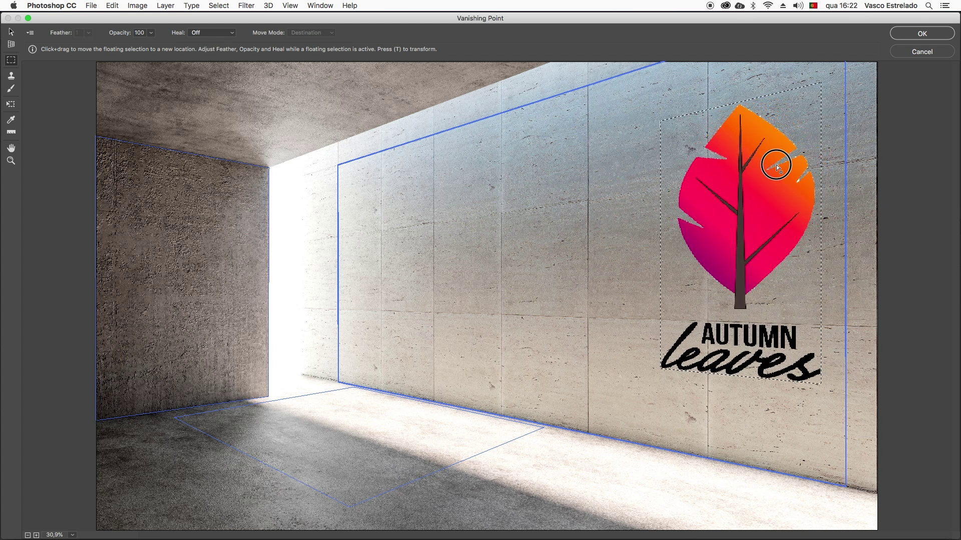
{"action": "left_click_drag", "start_coordinate": [776, 164], "coordinate": [230, 221]}
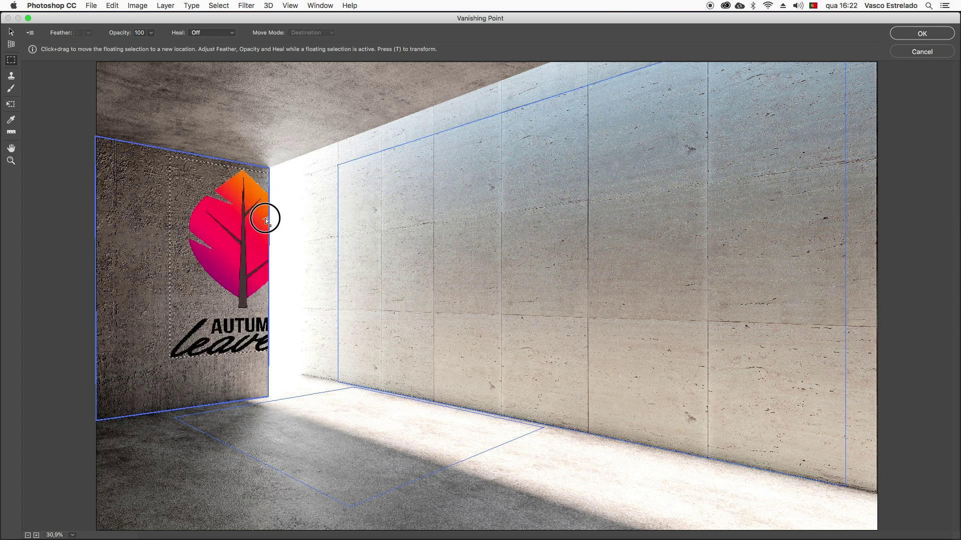
{"action": "mouse_move", "coordinate": [231, 221]}
{"action": "left_mouse_down"}
{"action": "mouse_move", "coordinate": [357, 341]}
{"action": "mouse_move", "coordinate": [370, 435]}
{"action": "mouse_move", "coordinate": [350, 413]}
{"action": "left_mouse_up"}
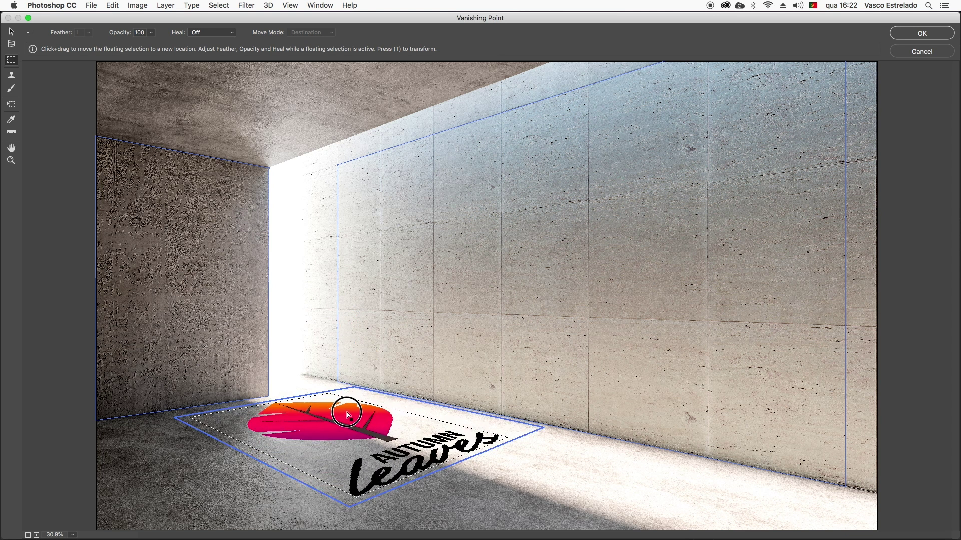
{"action": "mouse_move", "coordinate": [350, 413]}
{"action": "left_mouse_down"}
{"action": "mouse_move", "coordinate": [463, 269]}
{"action": "mouse_move", "coordinate": [672, 189]}
{"action": "mouse_move", "coordinate": [550, 185]}
{"action": "mouse_move", "coordinate": [505, 210]}
{"action": "mouse_move", "coordinate": [463, 207]}
{"action": "left_mouse_up"}
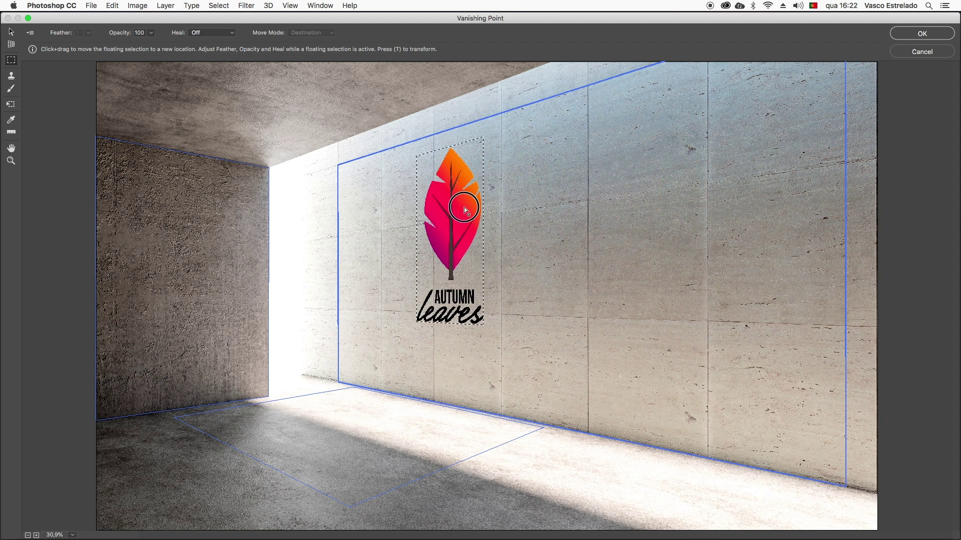
Scale the logo down, move it up the wall, and apply the Vanishing Point result.
{"action": "key", "text": "t"}
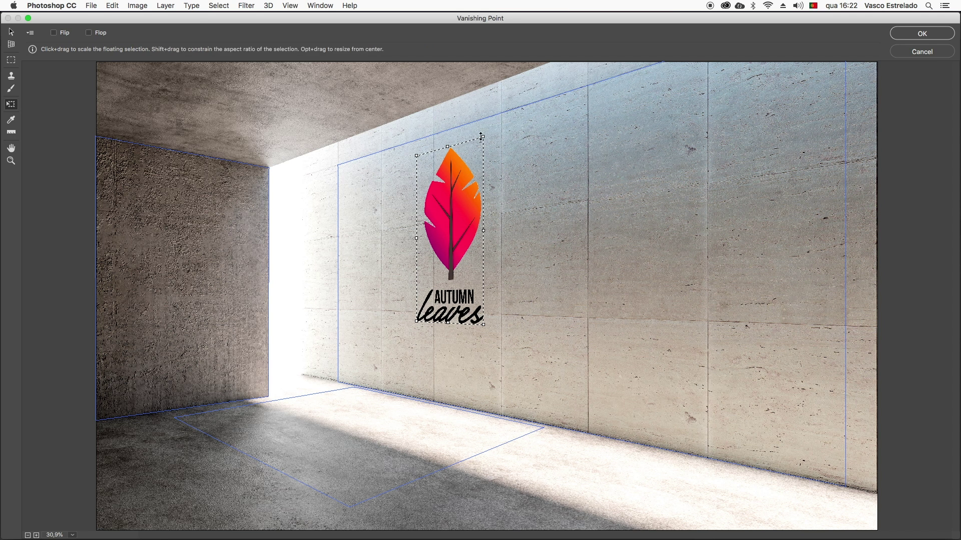
{"action": "left_click_drag", "start_coordinate": [484, 135], "coordinate": [454, 178]}
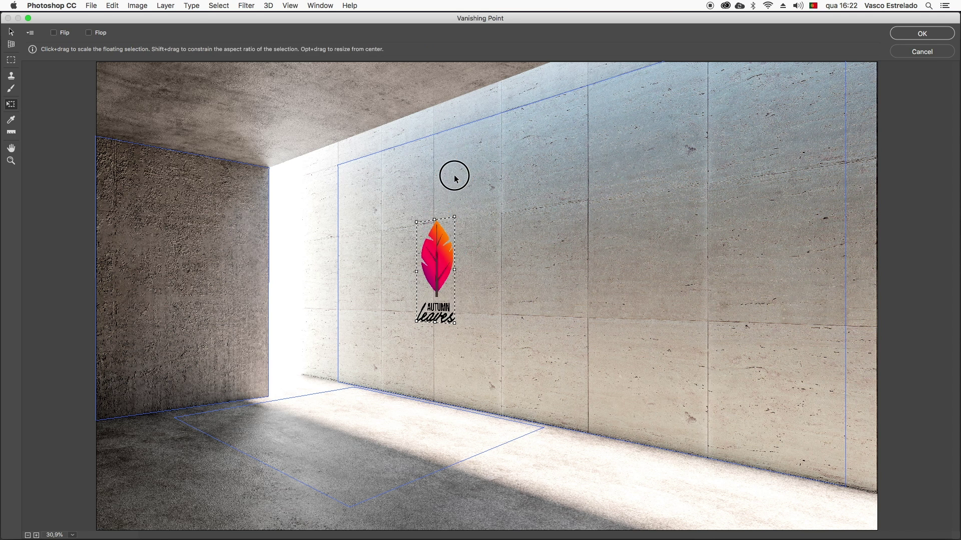
{"action": "left_click_drag", "start_coordinate": [446, 248], "coordinate": [475, 234]}
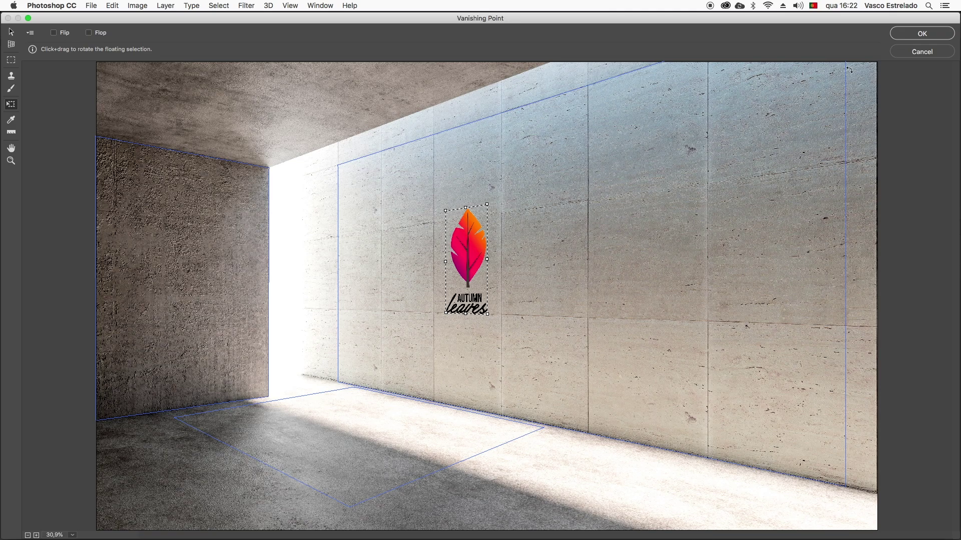
{"action": "left_click", "coordinate": [919, 35]}
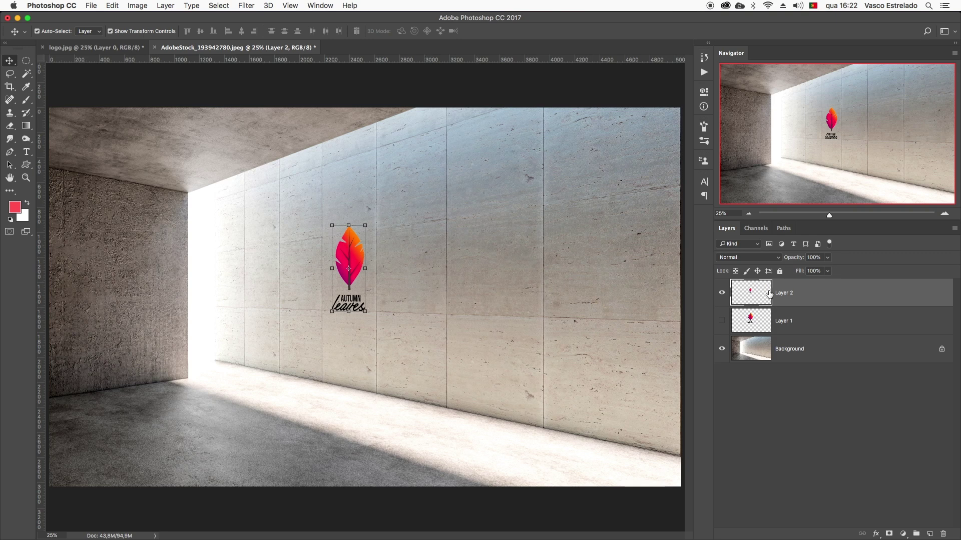
Set Layer 2 to Darken blending and drag the logo left and up on the concrete.
{"action": "left_click", "coordinate": [722, 320]}
{"action": "scroll", "coordinate": [348, 265], "scroll_direction": "up", "scroll_amount": 2}
{"action": "scroll", "coordinate": [346, 262], "scroll_direction": "up", "scroll_amount": 1}
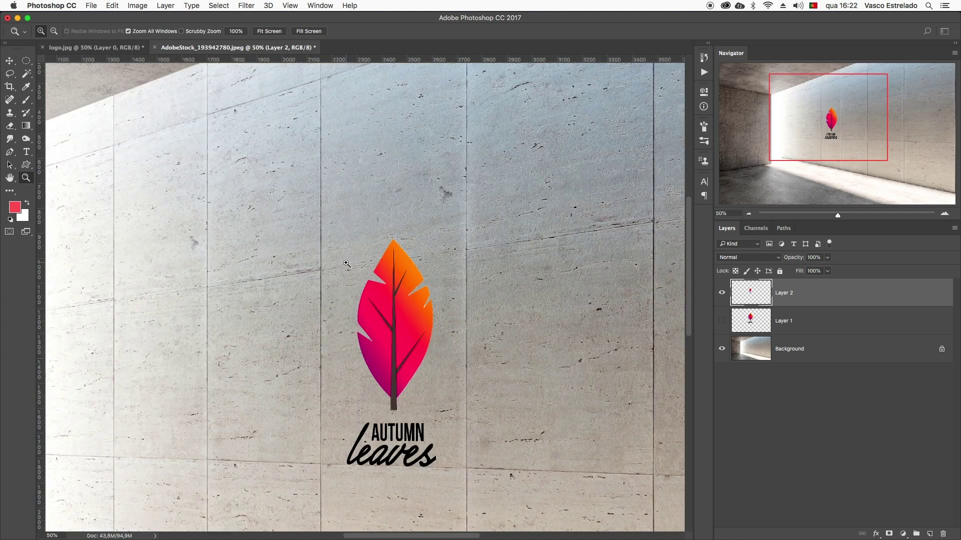
{"action": "scroll", "coordinate": [440, 346], "scroll_direction": "down", "scroll_amount": 3}
{"action": "scroll", "coordinate": [439, 345], "scroll_direction": "right", "scroll_amount": 2}
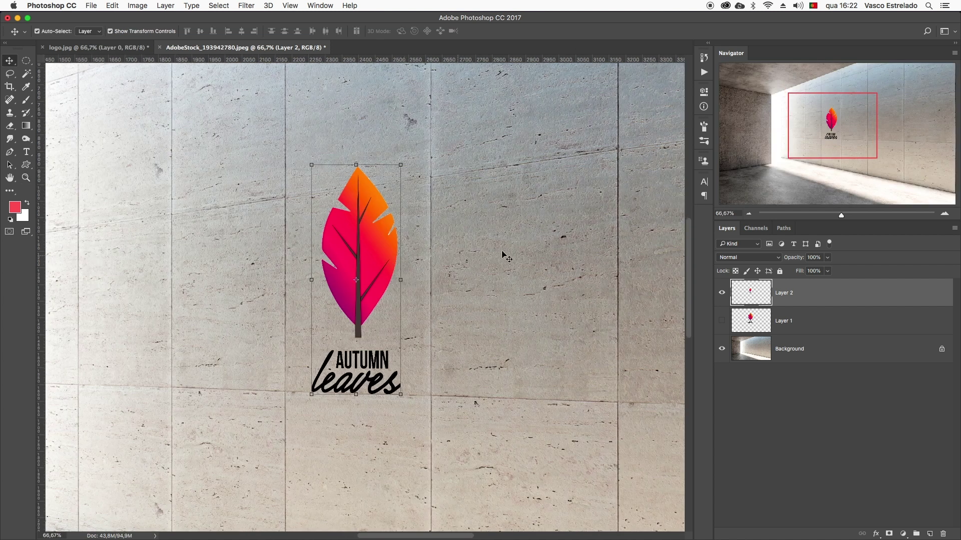
{"action": "left_click", "coordinate": [721, 256]}
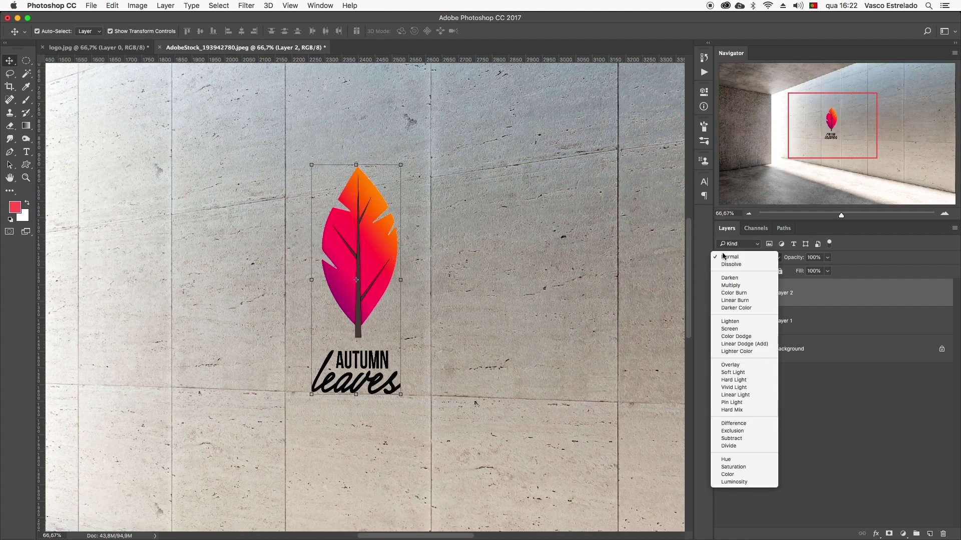
{"action": "left_click", "coordinate": [749, 278]}
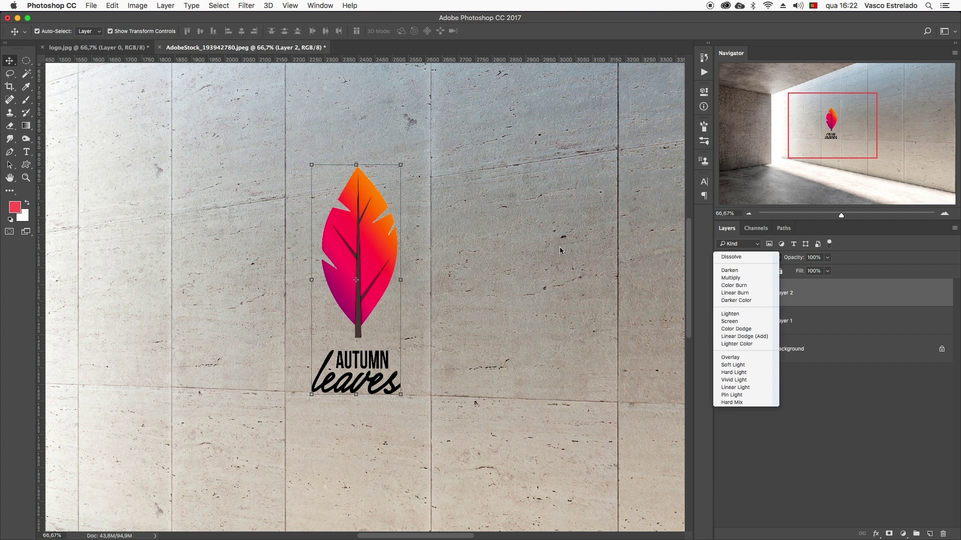
{"action": "mouse_move", "coordinate": [375, 245]}
{"action": "left_mouse_down"}
{"action": "mouse_move", "coordinate": [381, 231]}
{"action": "mouse_move", "coordinate": [352, 205]}
{"action": "left_mouse_up"}
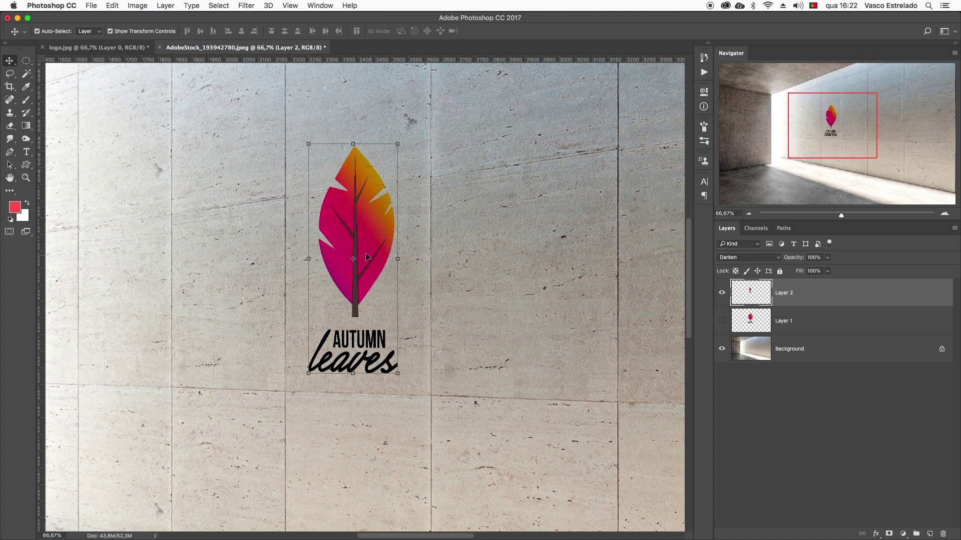
{"action": "left_click_drag", "start_coordinate": [382, 263], "coordinate": [275, 216]}
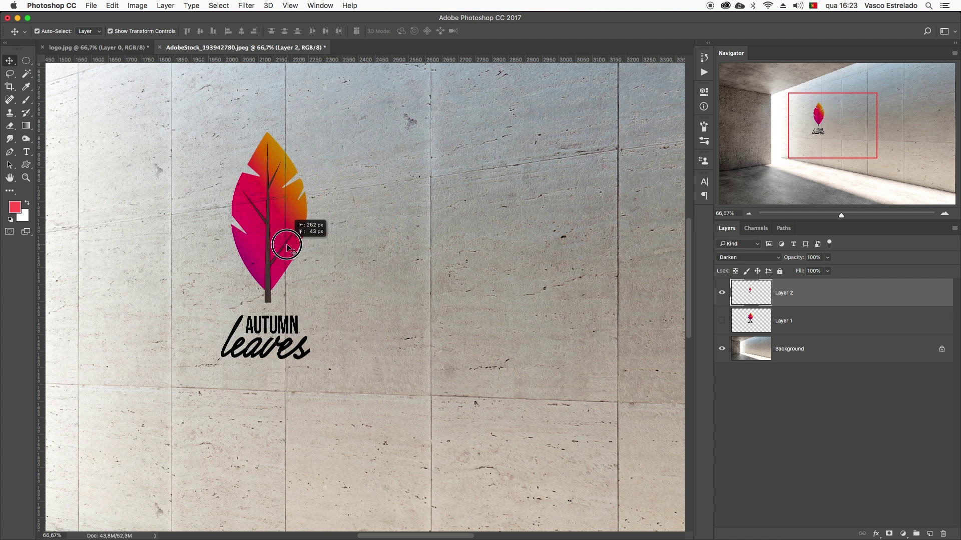
Apply a Gaussian Blur with a 0.7-pixel radius to the logo layer.
{"action": "key", "text": "z"}
{"action": "left_click", "coordinate": [286, 222]}
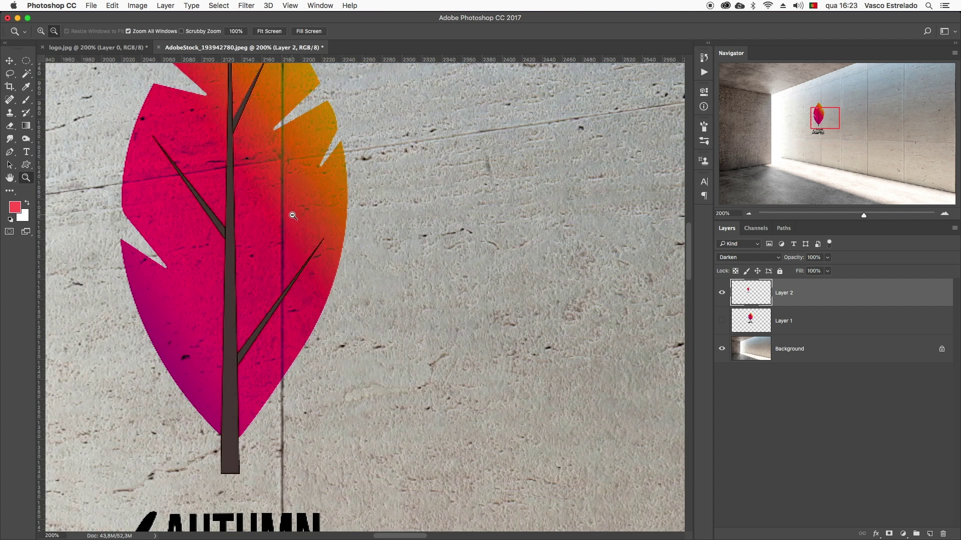
{"action": "left_click", "coordinate": [292, 216], "text": "alt"}
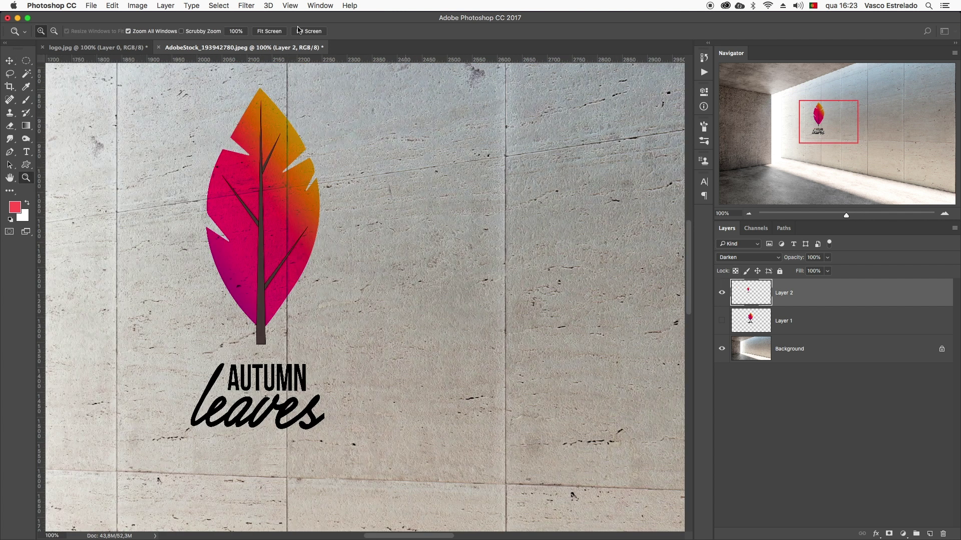
{"action": "left_click", "coordinate": [246, 6]}
{"action": "mouse_move", "coordinate": [250, 124]}
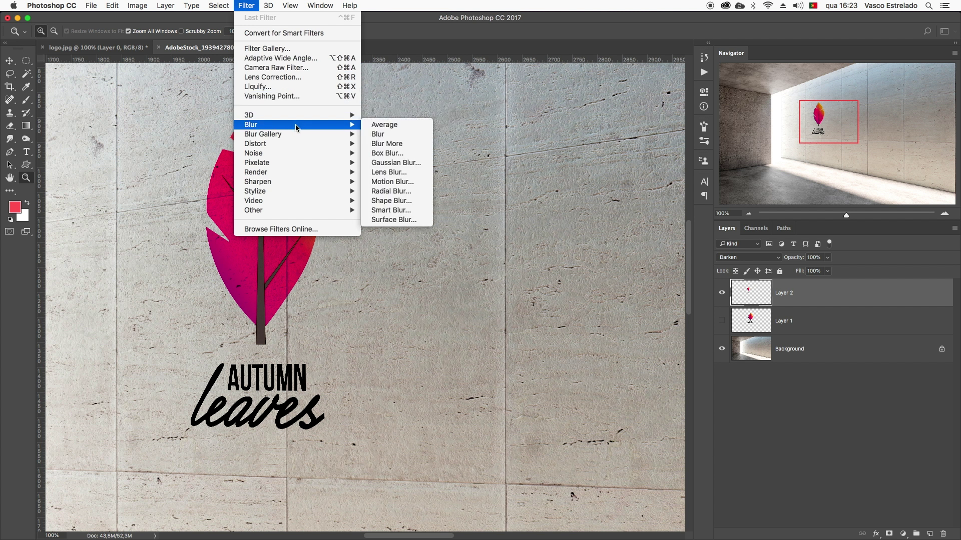
{"action": "left_click", "coordinate": [380, 163]}
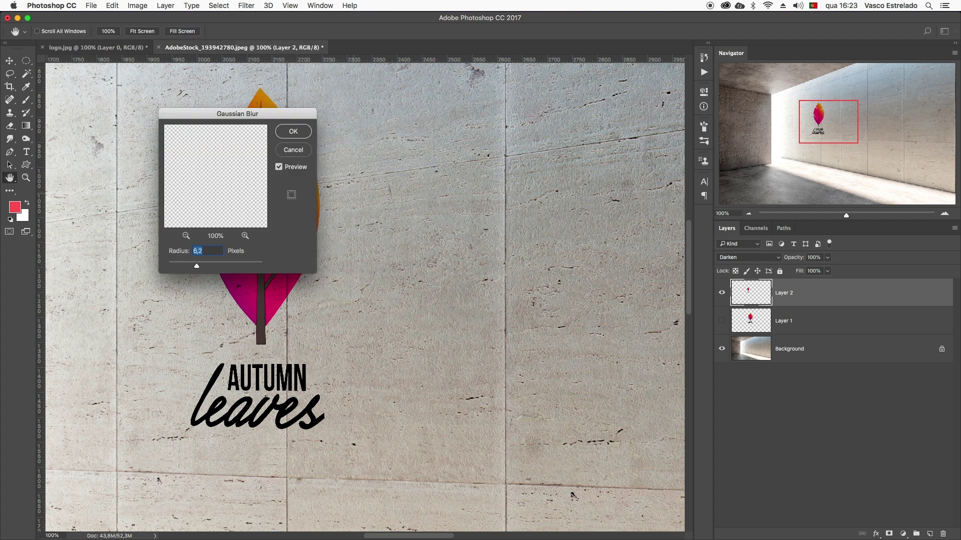
{"action": "left_click_drag", "start_coordinate": [255, 117], "coordinate": [476, 118]}
{"action": "left_click_drag", "start_coordinate": [405, 264], "coordinate": [394, 269]}
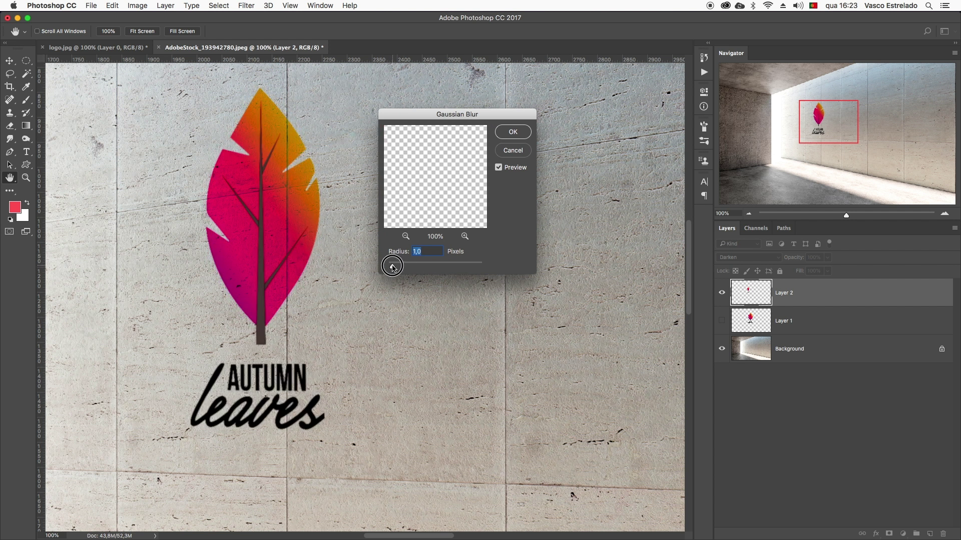
{"action": "left_click", "coordinate": [393, 269]}
{"action": "left_click", "coordinate": [393, 269]}
{"action": "left_click_drag", "start_coordinate": [393, 268], "coordinate": [391, 270]}
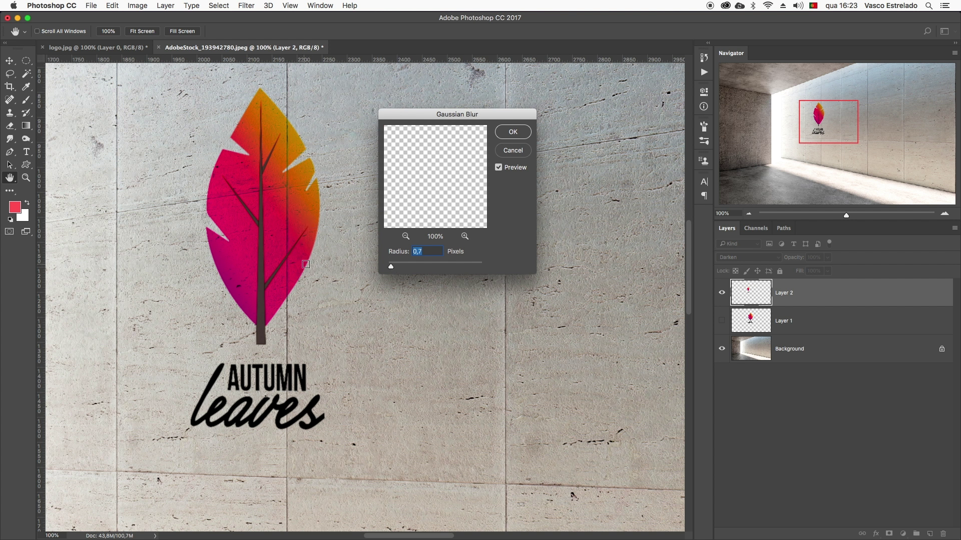
{"action": "left_click", "coordinate": [525, 132]}
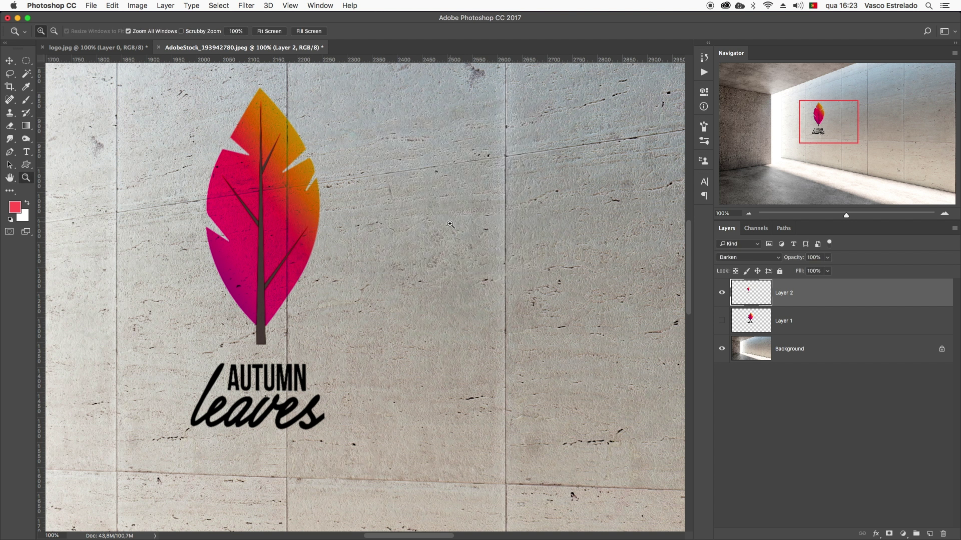
{"action": "left_click", "coordinate": [450, 220], "text": "alt"}
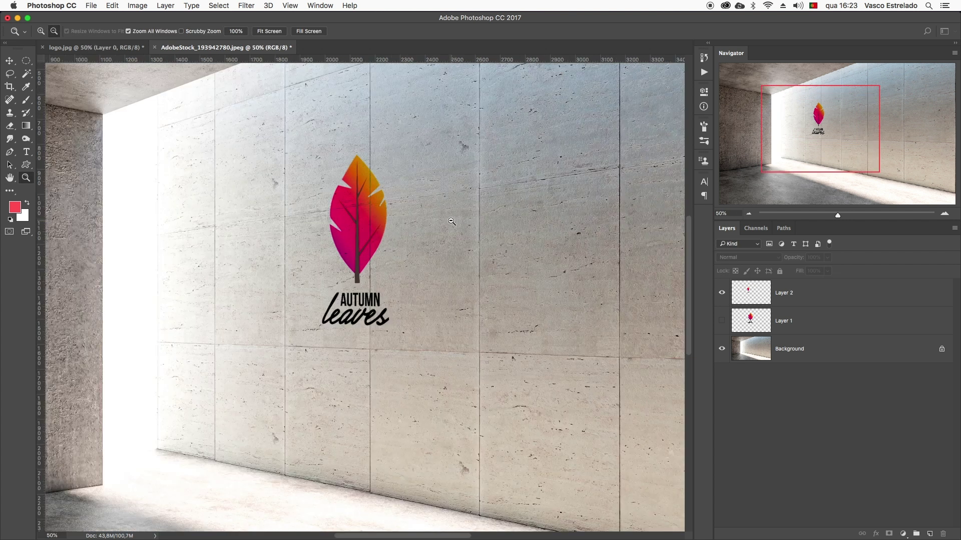
Add a 'vasco Estrelado' text layer on the room photo.
{"action": "left_click", "coordinate": [451, 222], "text": "alt"}
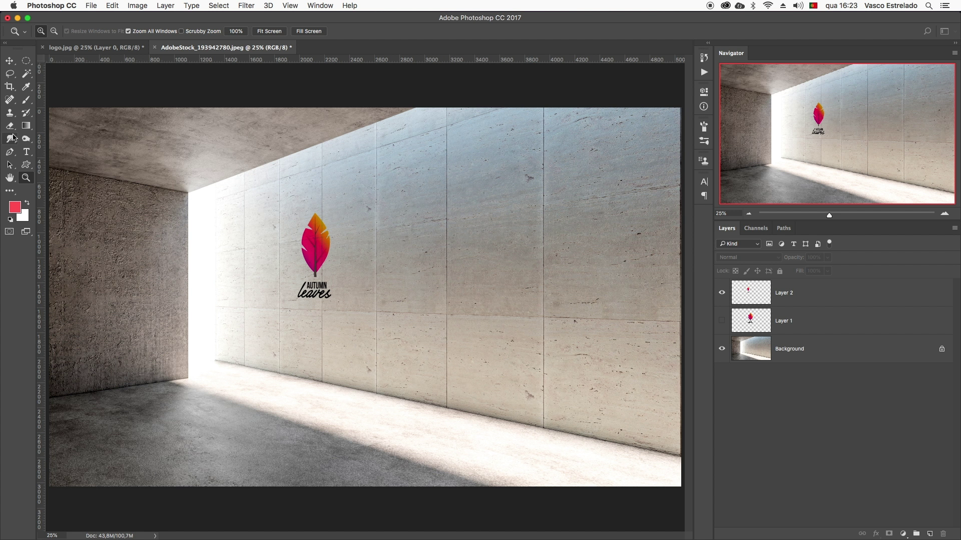
{"action": "left_click", "coordinate": [26, 151]}
{"action": "left_click", "coordinate": [380, 349]}
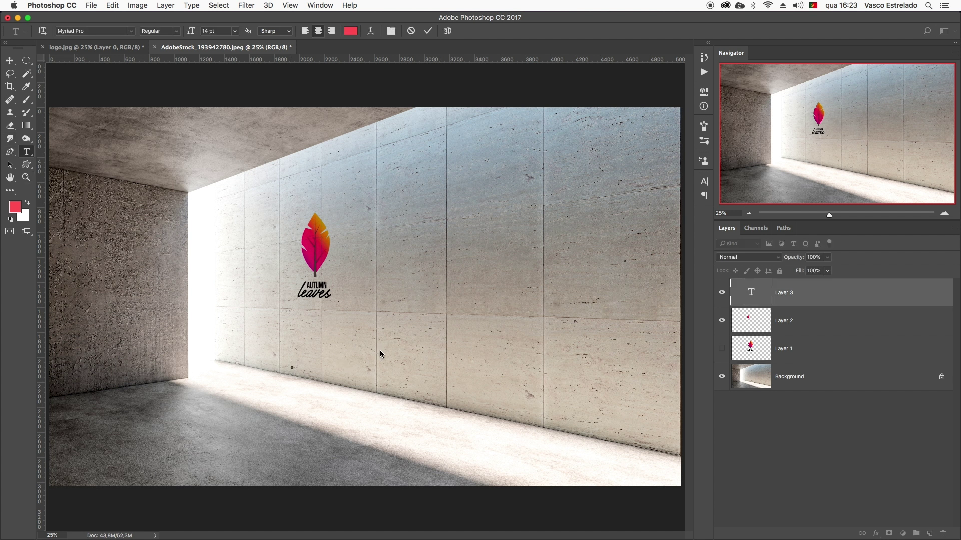
{"action": "type", "text": "vasco"}
{"action": "type", "text": " Estrelado"}
{"action": "left_click", "coordinate": [760, 295]}
Select all, hide the text layer, target Layer 2 and reopen Vanishing Point.
{"action": "key", "text": "super+a"}
{"action": "left_click", "coordinate": [721, 292]}
{"action": "left_click", "coordinate": [248, 5]}
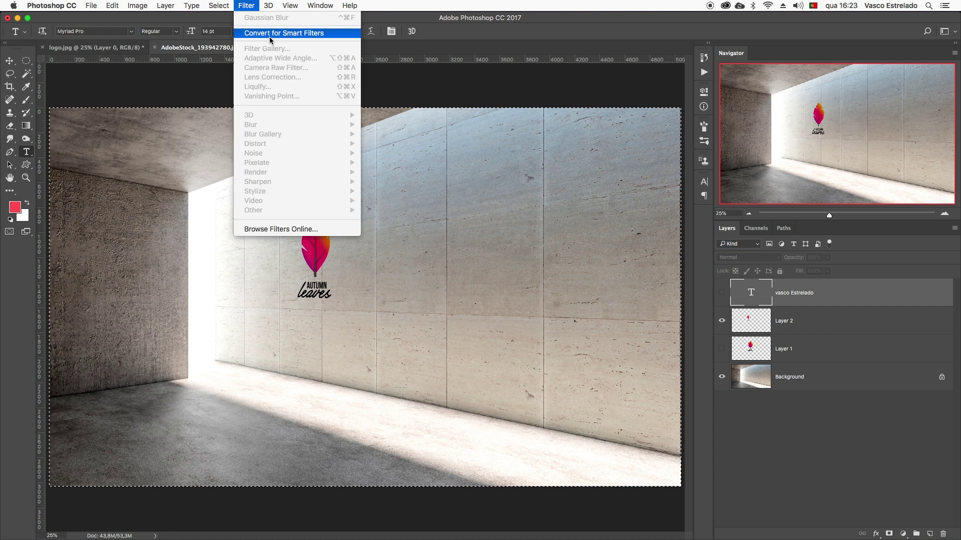
{"action": "left_click", "coordinate": [884, 414]}
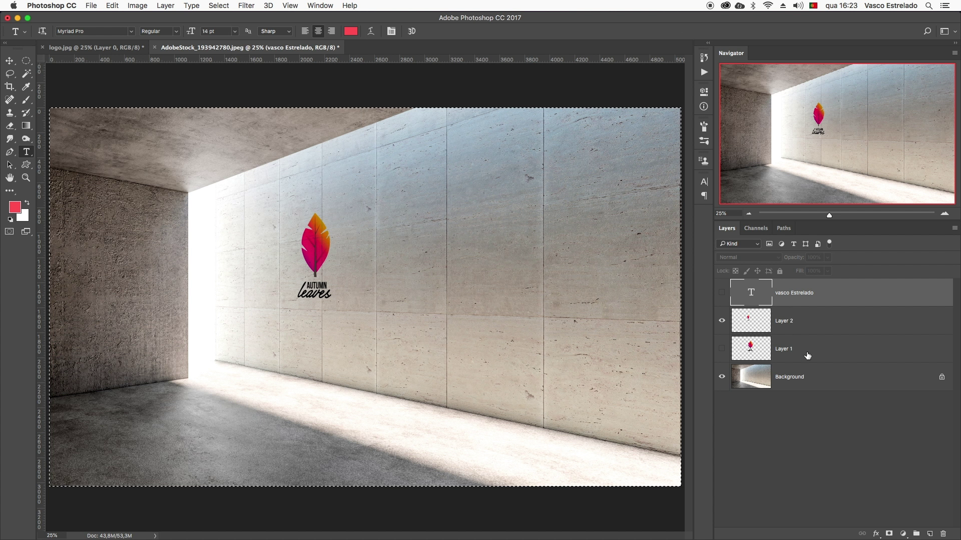
{"action": "left_click", "coordinate": [814, 330]}
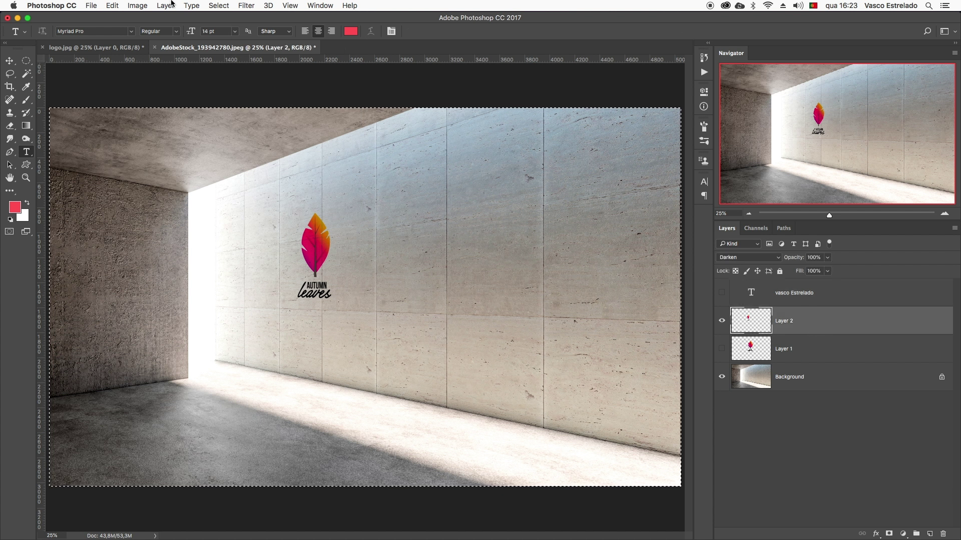
{"action": "left_click", "coordinate": [246, 5]}
{"action": "left_click", "coordinate": [281, 96]}
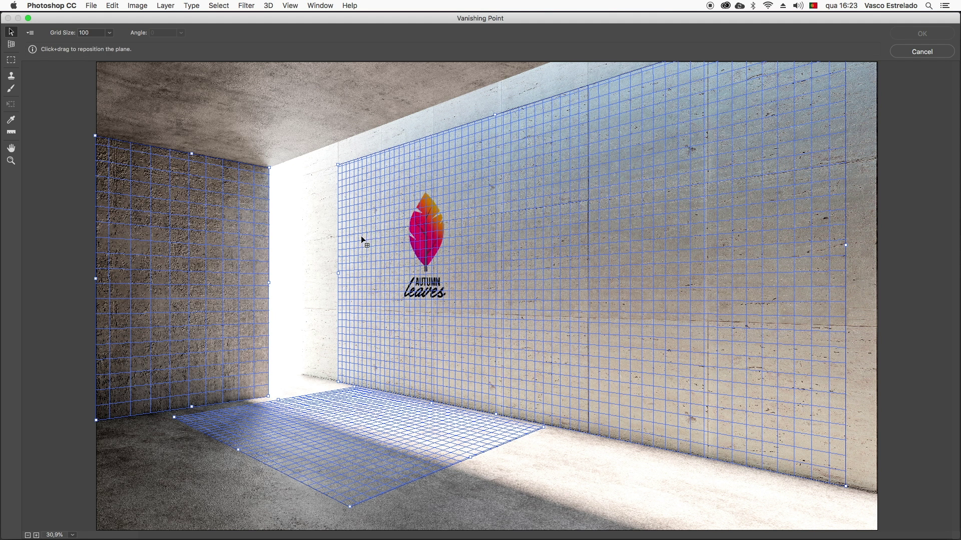
Paste the text onto the long wall plane, enlarge it and position it below the logo.
{"action": "key", "text": "ctrl+v"}
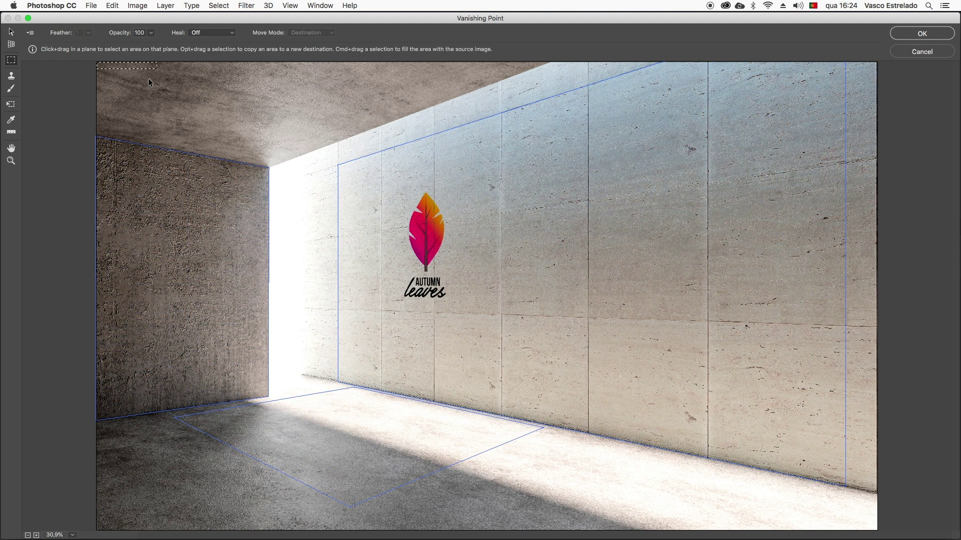
{"action": "mouse_move", "coordinate": [147, 71]}
{"action": "left_mouse_down"}
{"action": "mouse_move", "coordinate": [157, 100]}
{"action": "mouse_move", "coordinate": [420, 365]}
{"action": "left_mouse_up"}
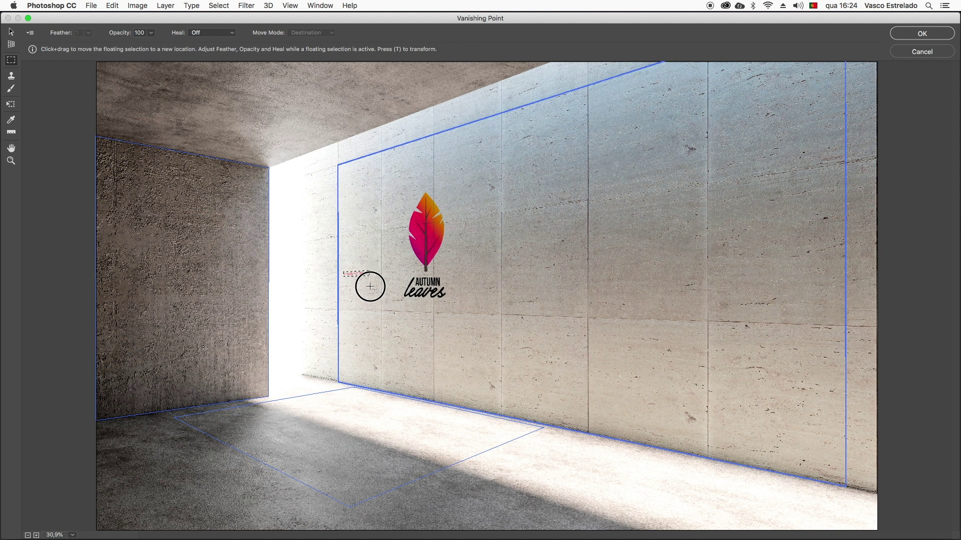
{"action": "left_click", "coordinate": [353, 214]}
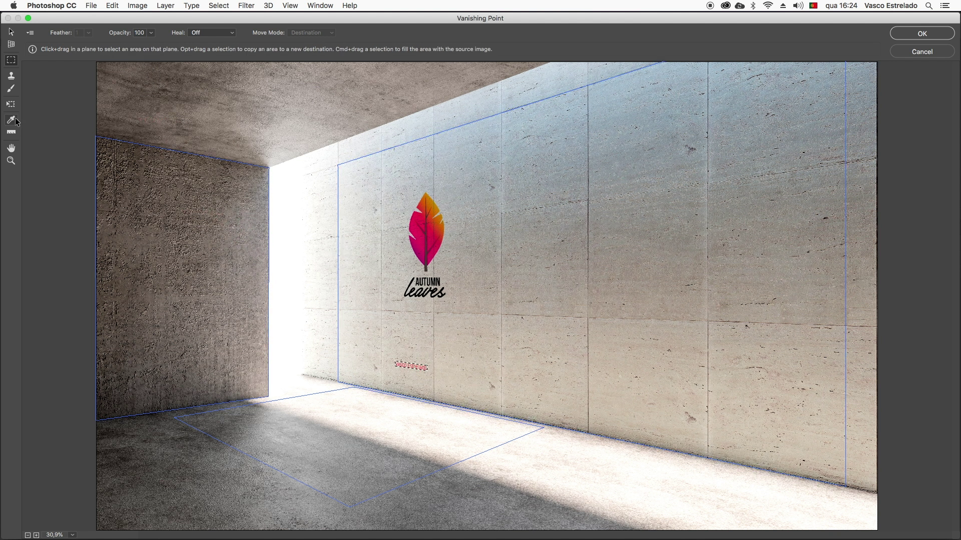
{"action": "left_click", "coordinate": [11, 104]}
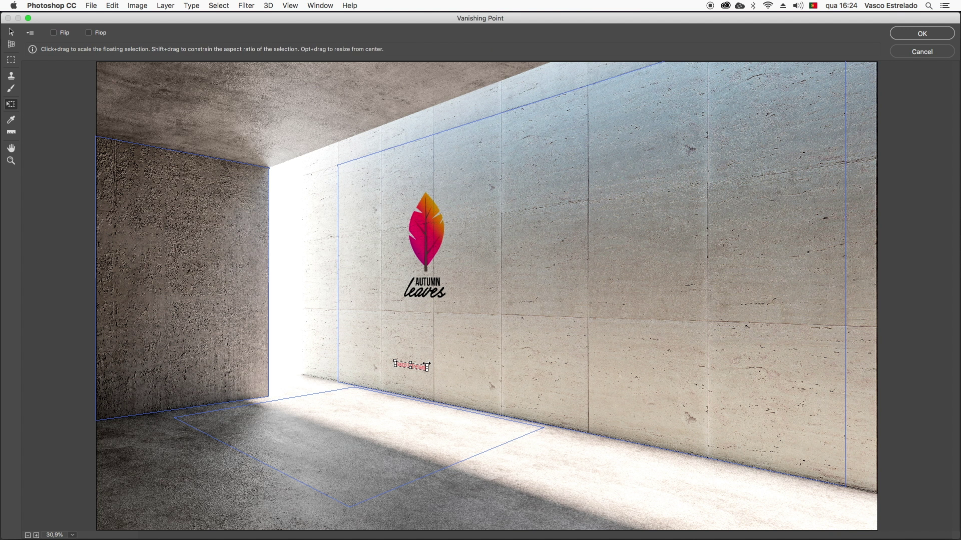
{"action": "mouse_move", "coordinate": [429, 367]}
{"action": "left_mouse_down"}
{"action": "mouse_move", "coordinate": [517, 335]}
{"action": "mouse_move", "coordinate": [444, 341]}
{"action": "left_mouse_up"}
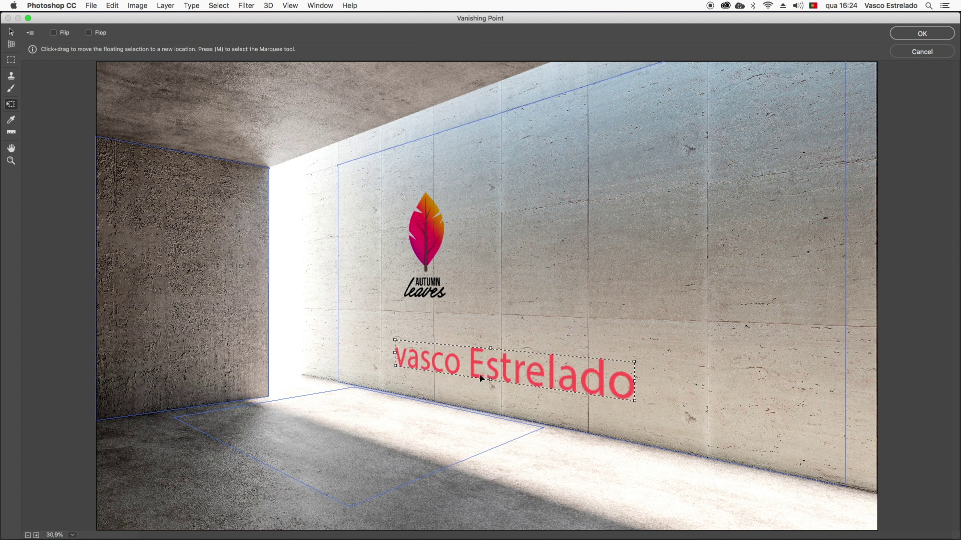
{"action": "mouse_move", "coordinate": [517, 372]}
{"action": "left_mouse_down"}
{"action": "mouse_move", "coordinate": [204, 283]}
{"action": "mouse_move", "coordinate": [529, 355]}
{"action": "left_mouse_up"}
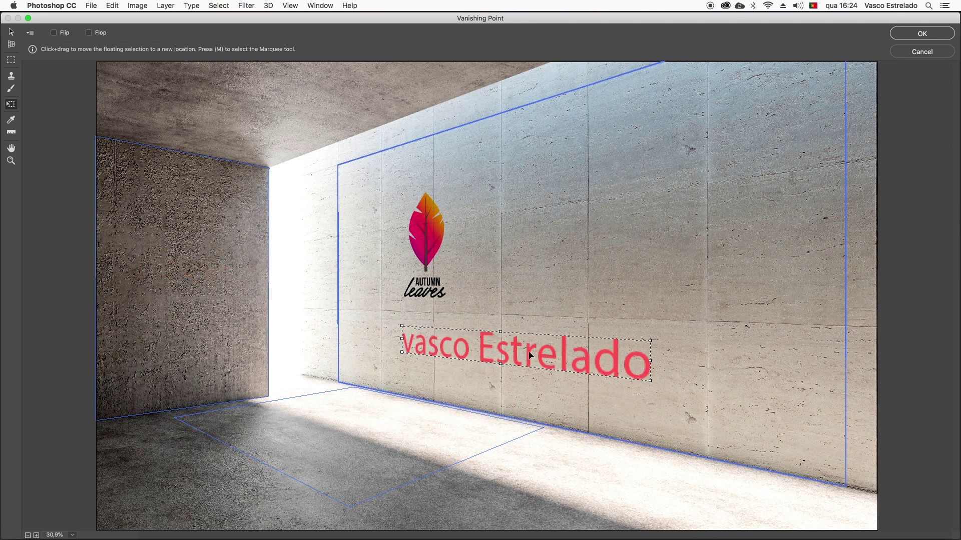
{"action": "key", "text": "Return"}
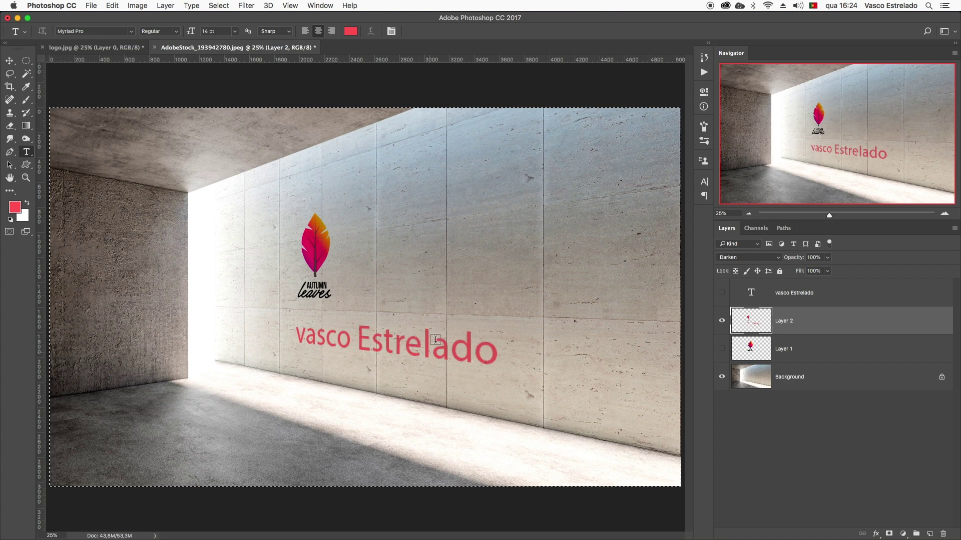